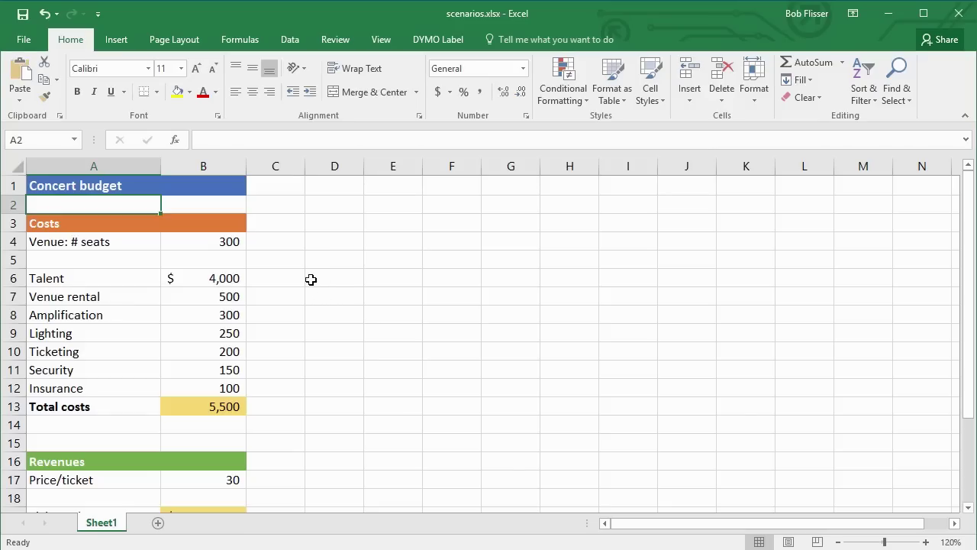
Examine the concert budget's cost section: the costs in B6:B12, the total costs formula in B13 and the seat count in B4.
scroll(321, 278, "down", 1)
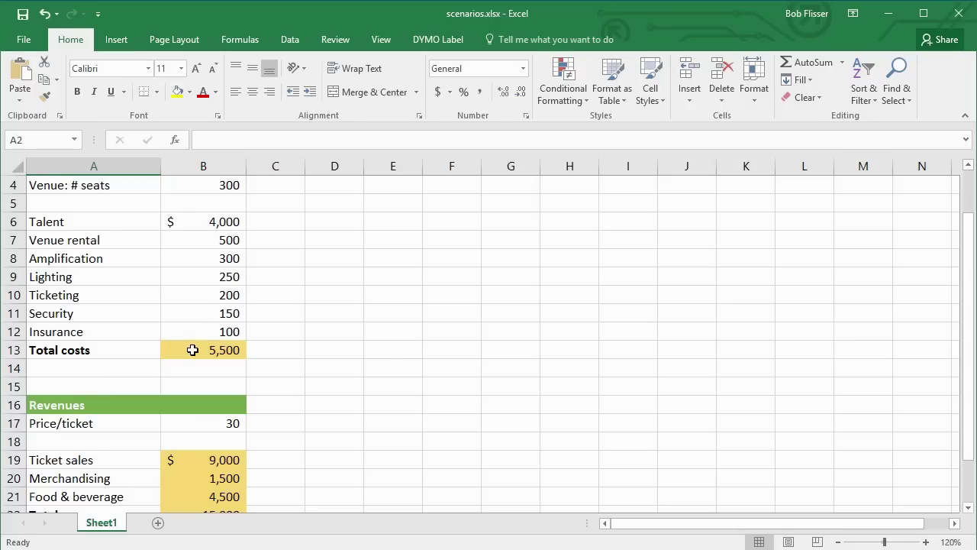
scroll(383, 352, "down", 2)
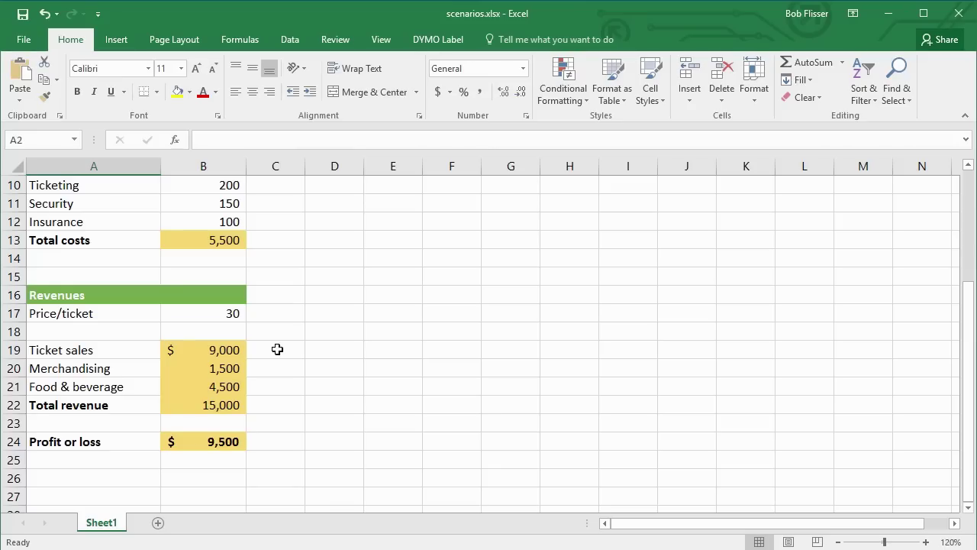
scroll(277, 349, "up", 2)
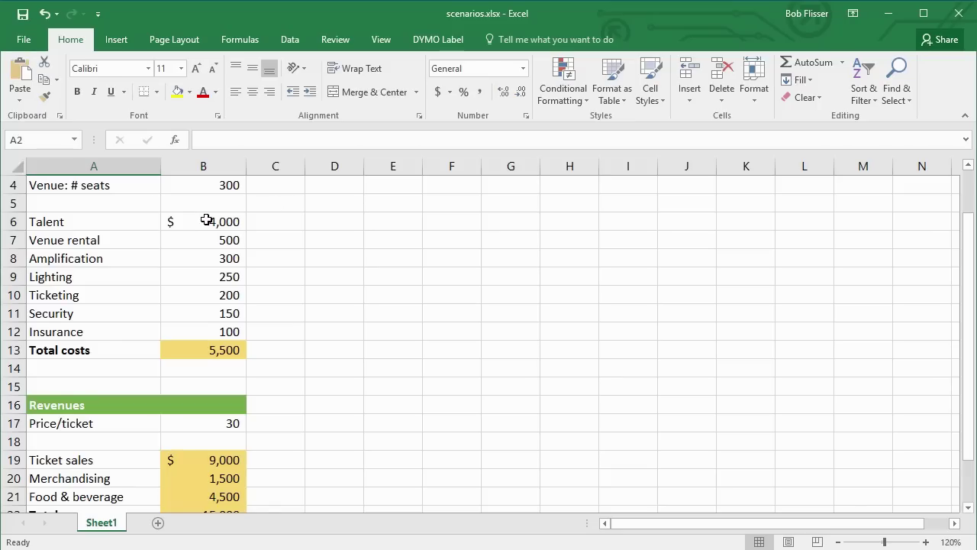
left_click_drag(206, 220, 197, 325)
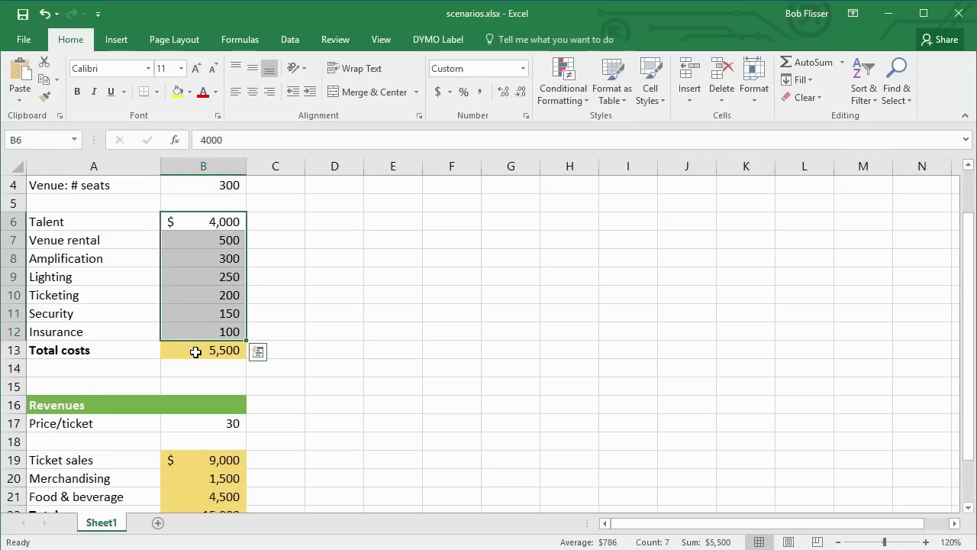
left_click(196, 349)
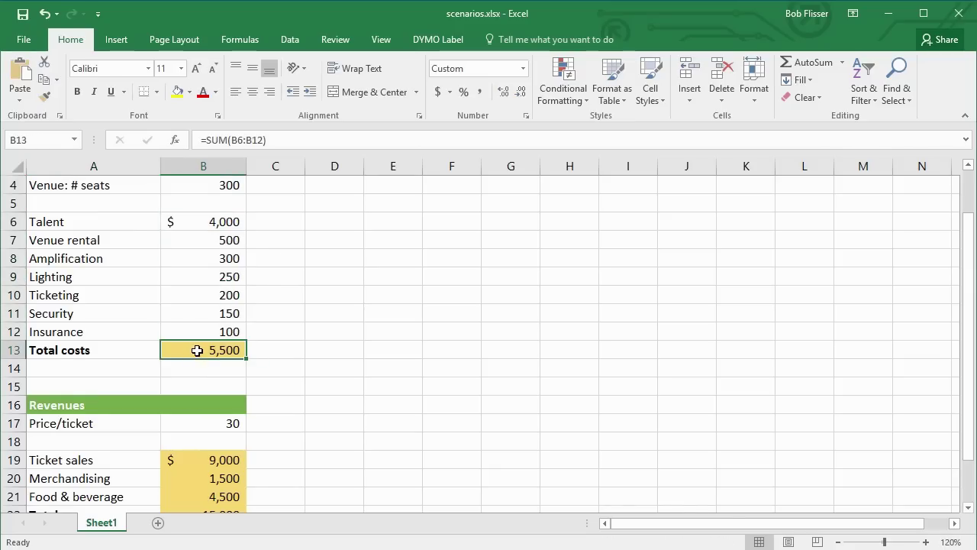
left_click(215, 189)
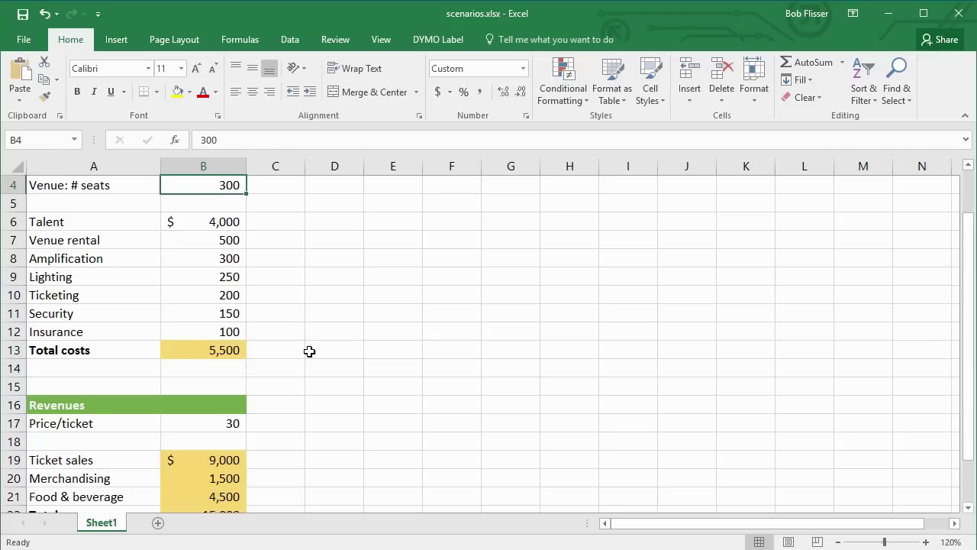
Examine the ticket price in B17, the revenue formulas in B19:B22 and the profit or loss formula in B24.
scroll(311, 397, "down", 2)
scroll(311, 398, "down", 1)
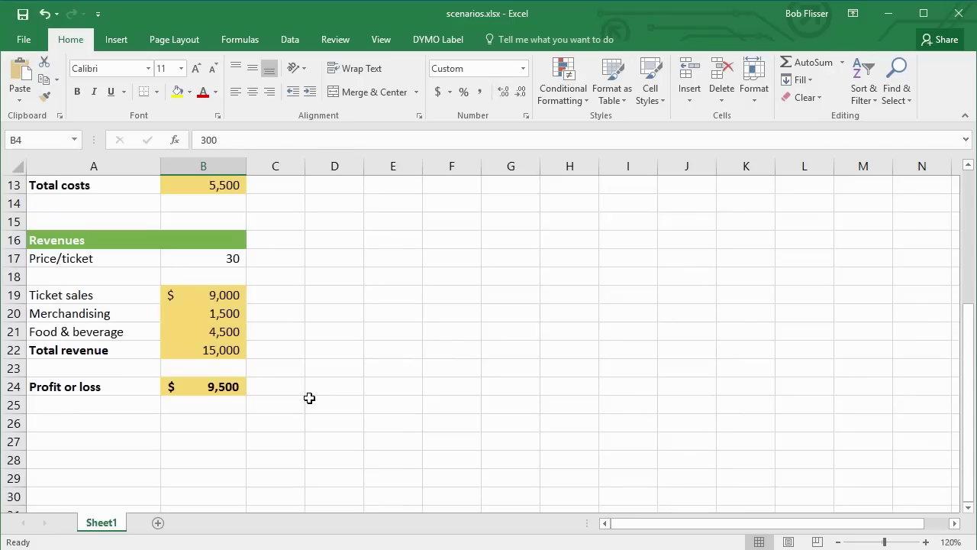
left_click(206, 259)
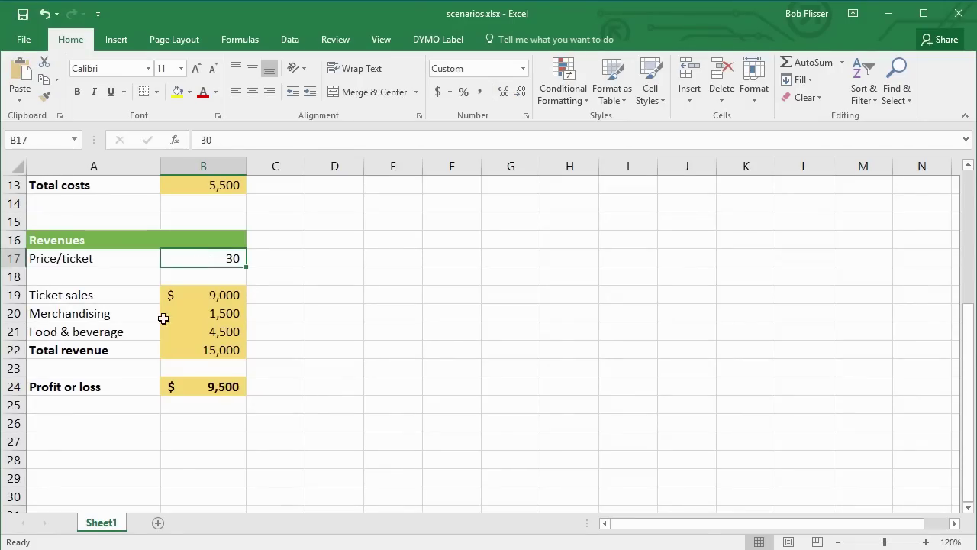
left_click(217, 298)
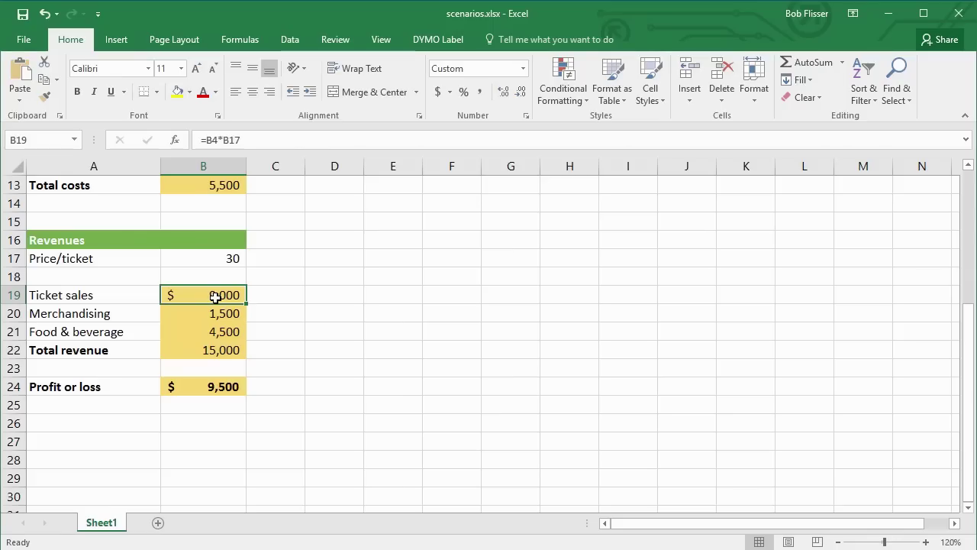
left_click(210, 313)
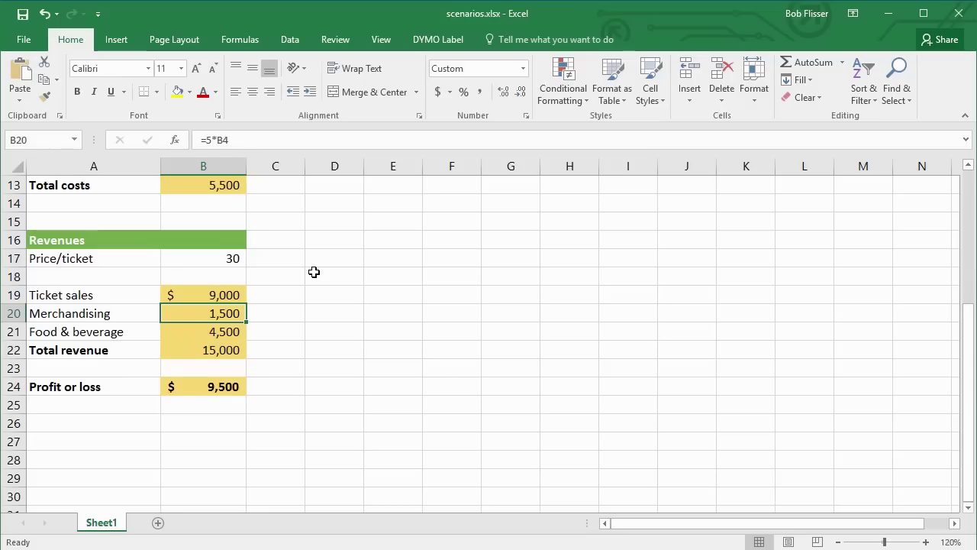
left_click(210, 334)
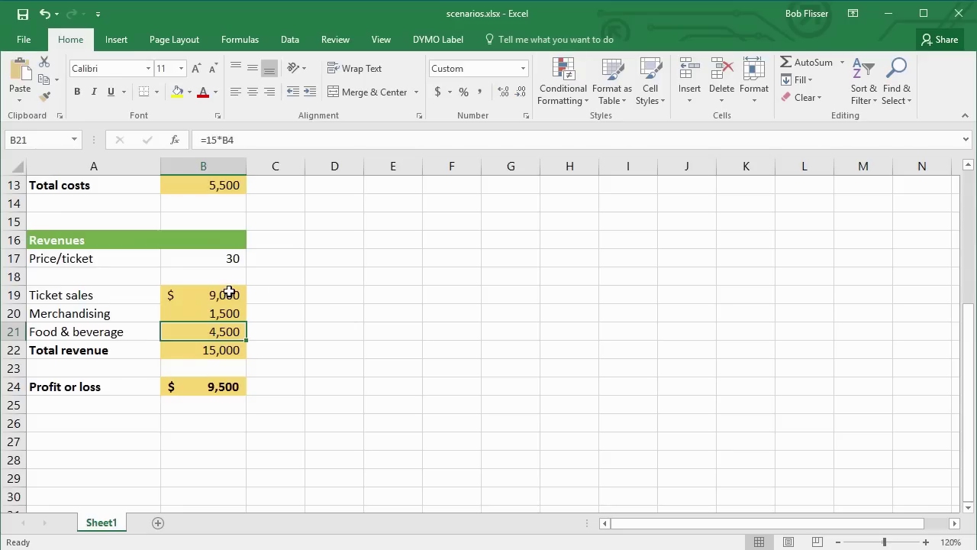
left_click(198, 350)
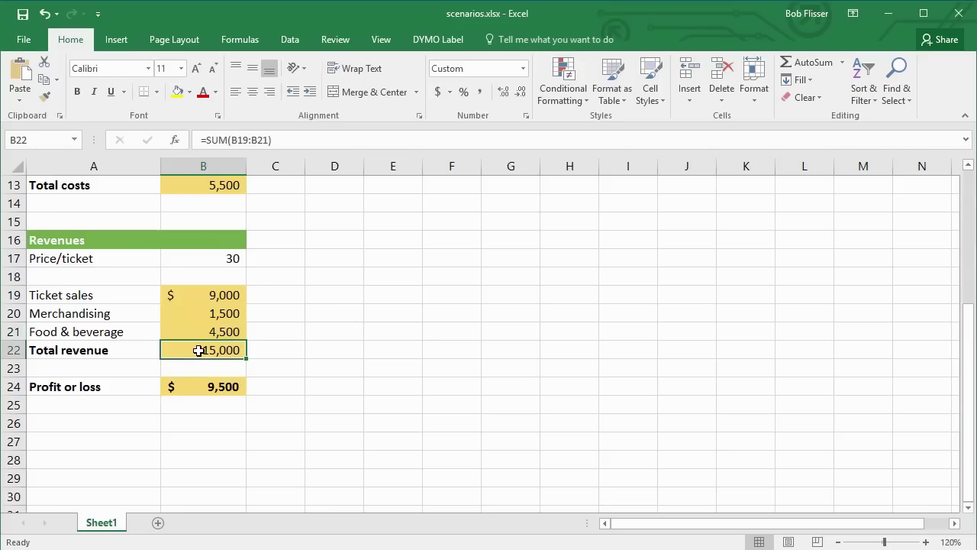
left_click(199, 387)
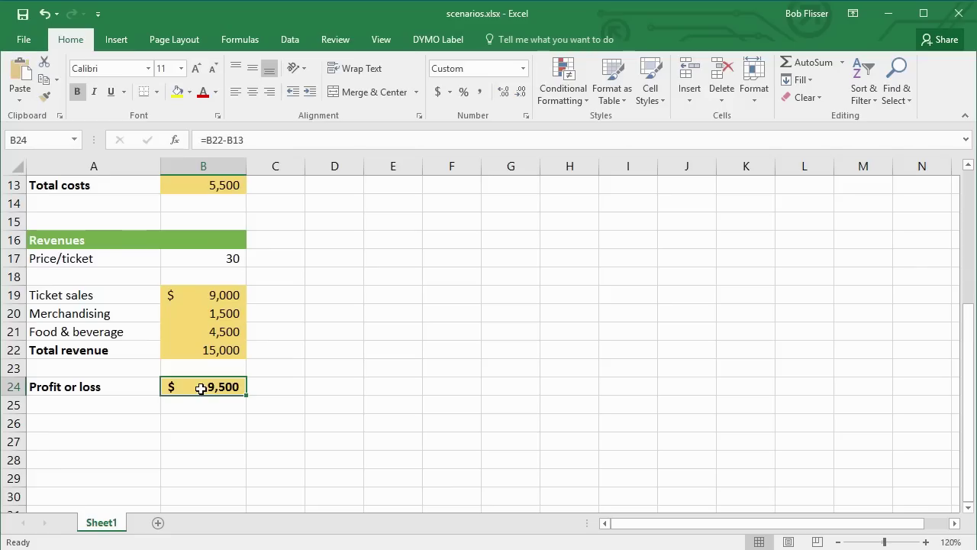
From the ticket sales cell B19, show the worksheet's formulas in the cells and switch back to displaying values.
left_click(206, 299)
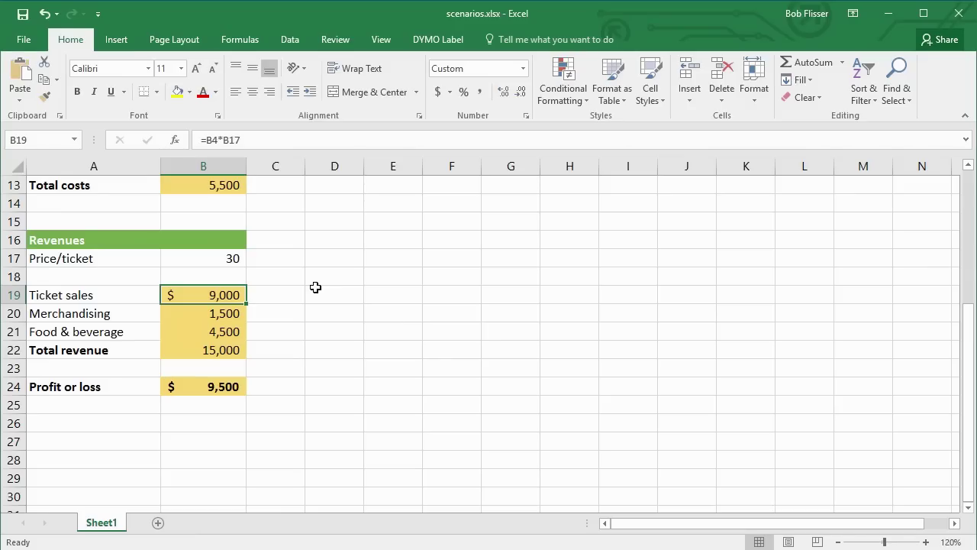
key("ctrl+grave")
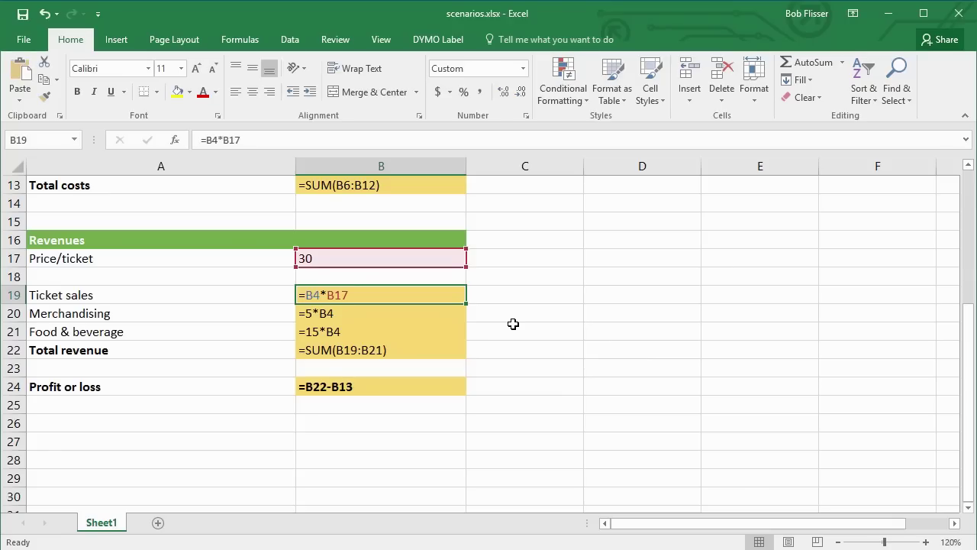
key("ctrl+grave")
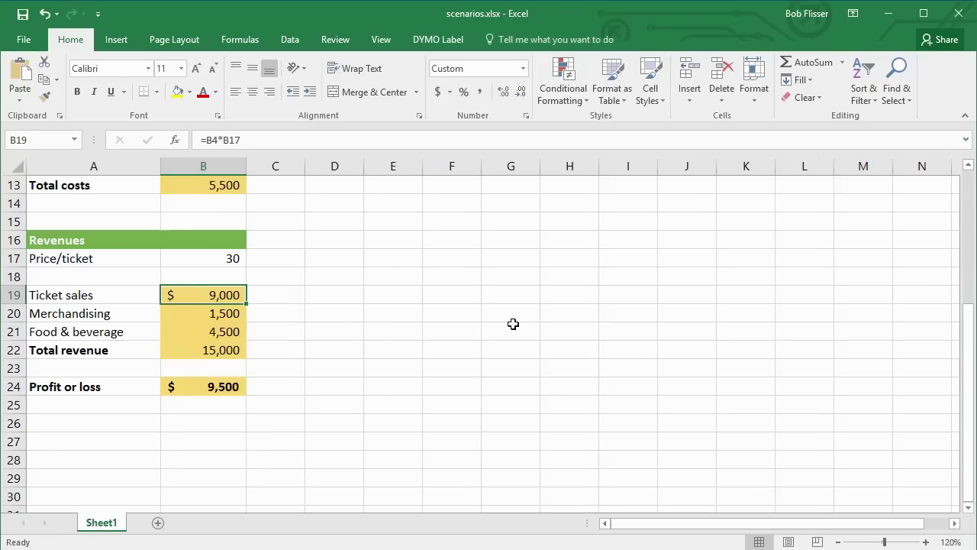
Select the budget's input cells together: the seat count B4, the costs B6:B12 and the ticket price B17.
scroll(499, 298, "down", 4)
scroll(498, 294, "up", 8)
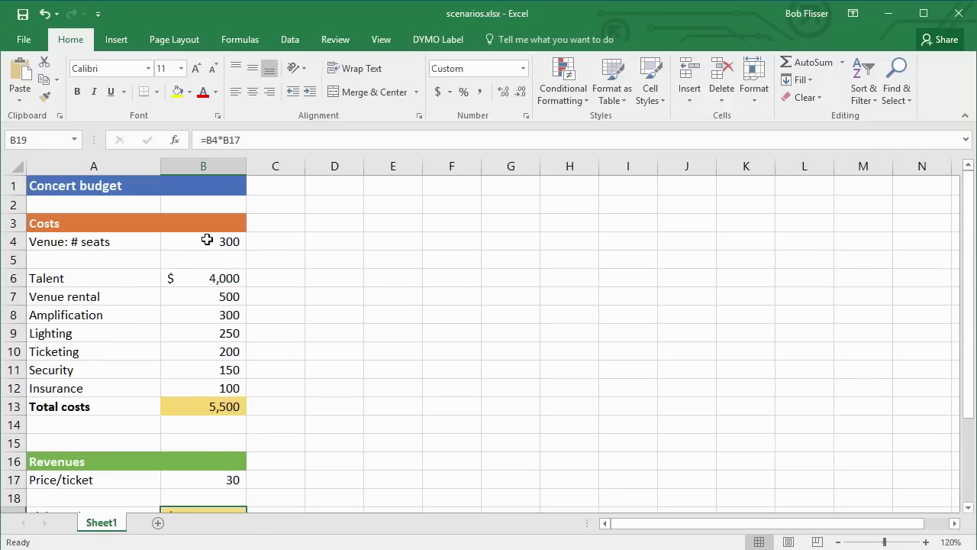
left_click(206, 244)
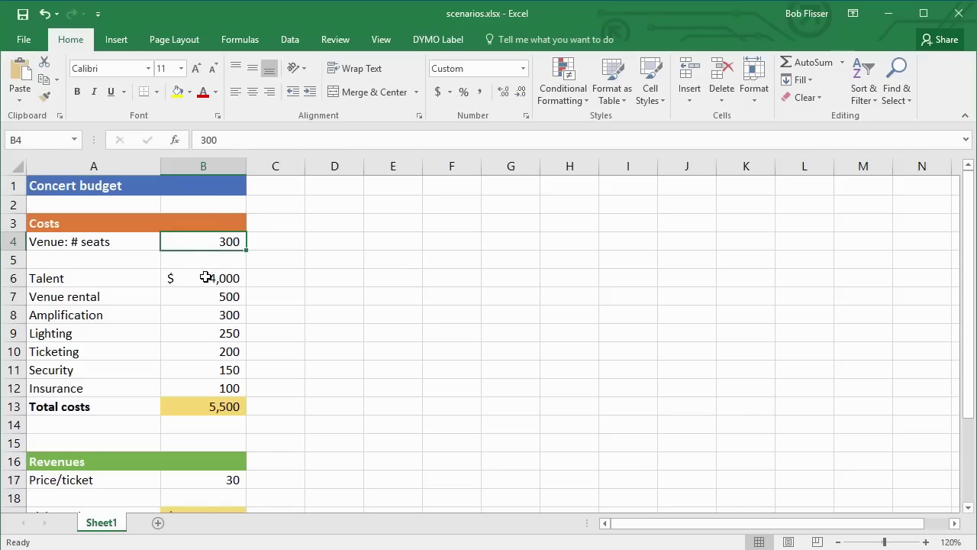
left_click_drag(201, 280, 197, 382)
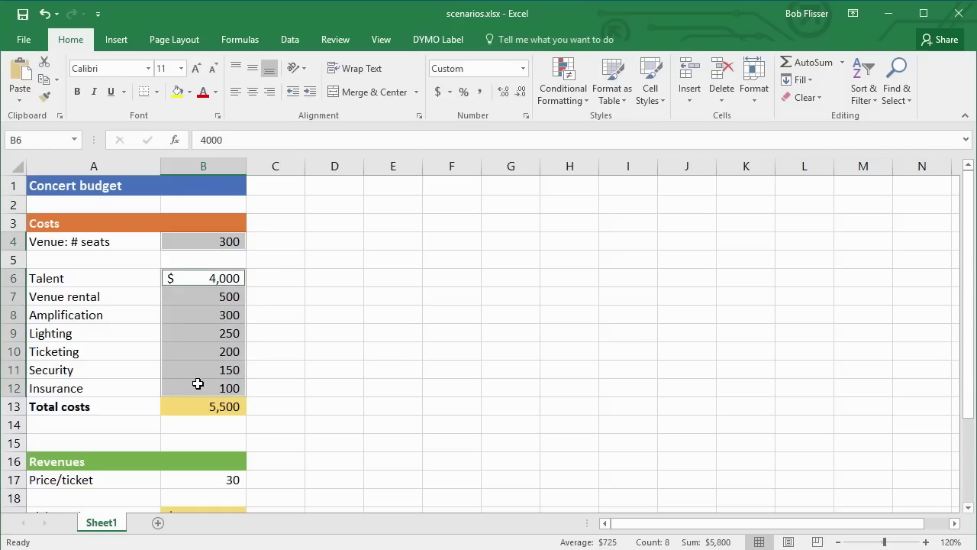
left_click(203, 481, "ctrl")
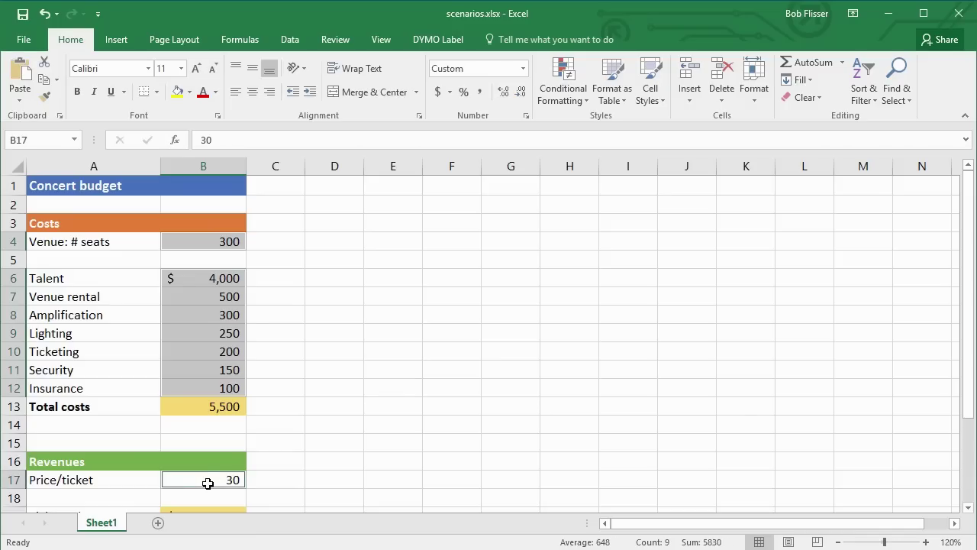
scroll(343, 370, "down", 2)
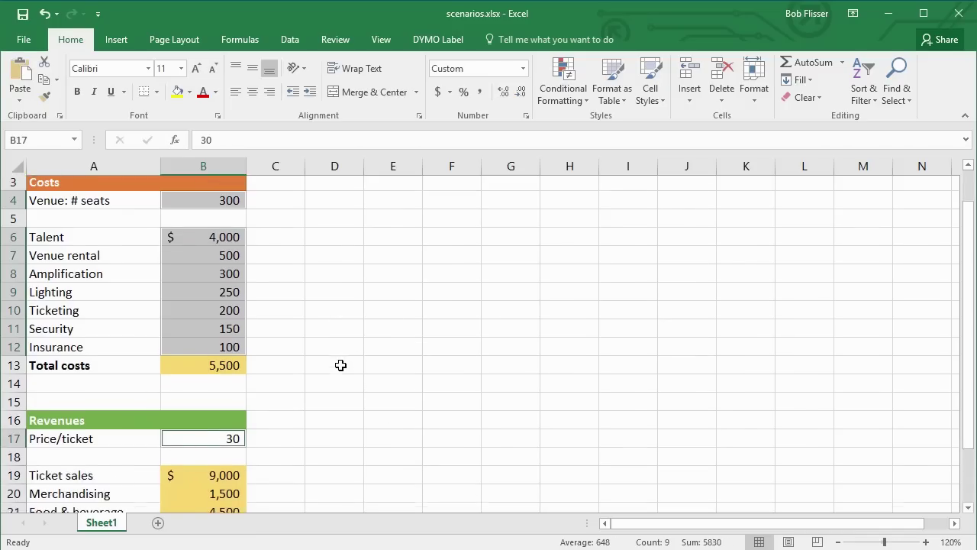
scroll(337, 361, "down", 1)
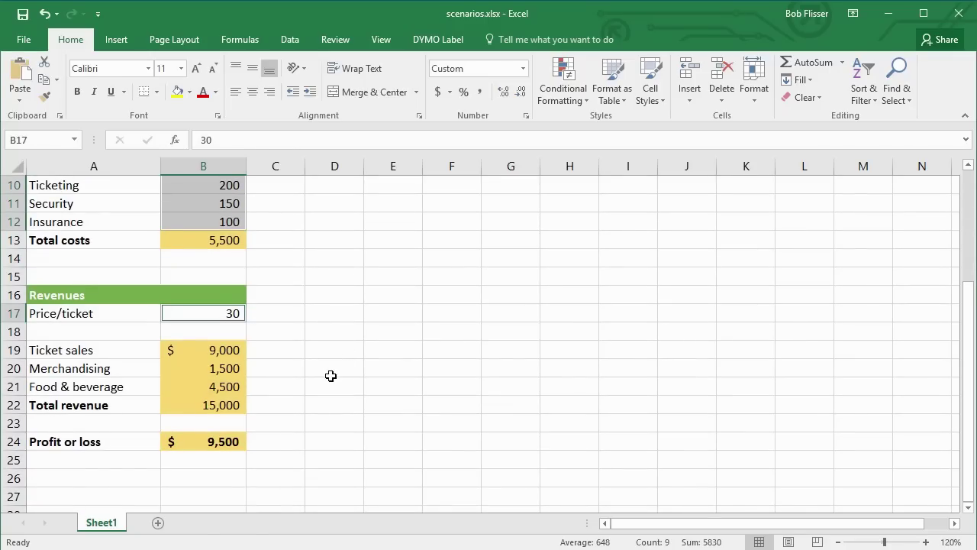
scroll(330, 376, "up", 3)
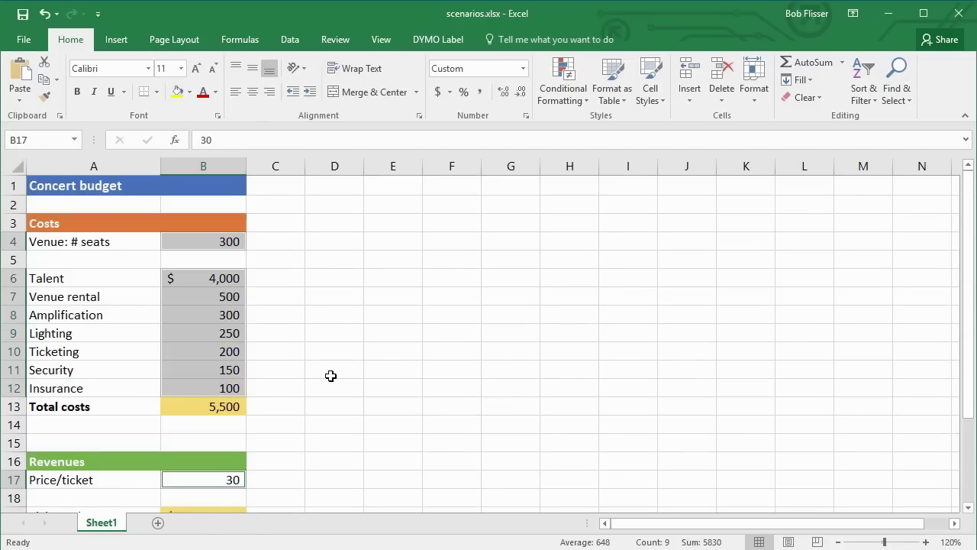
Start a new scenario in Scenario Manager for the selected cells and name it Original Values.
left_click(290, 42)
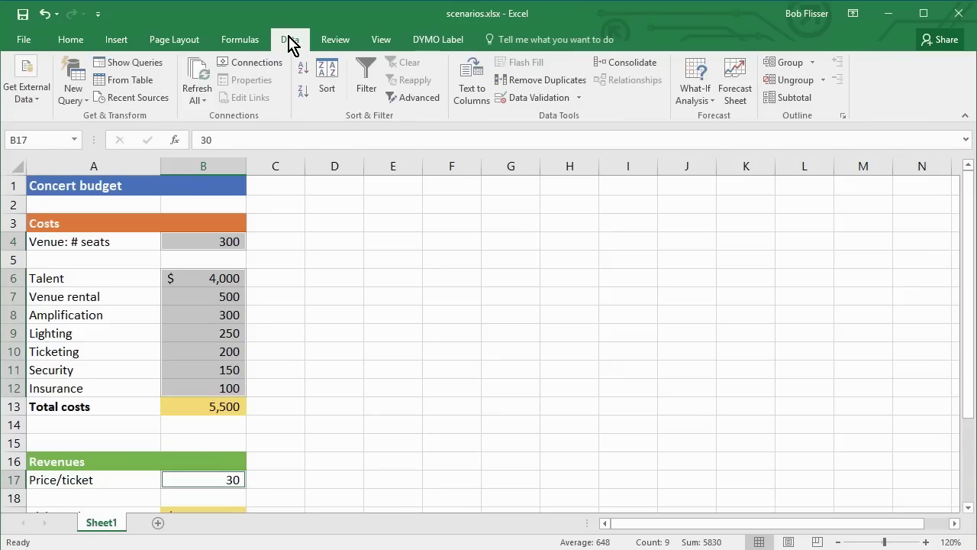
left_click(706, 107)
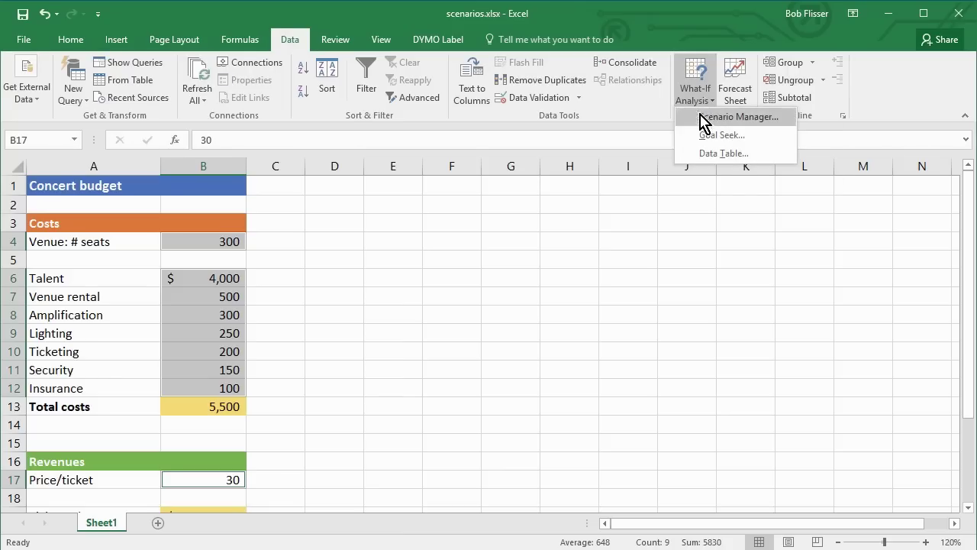
left_click(739, 122)
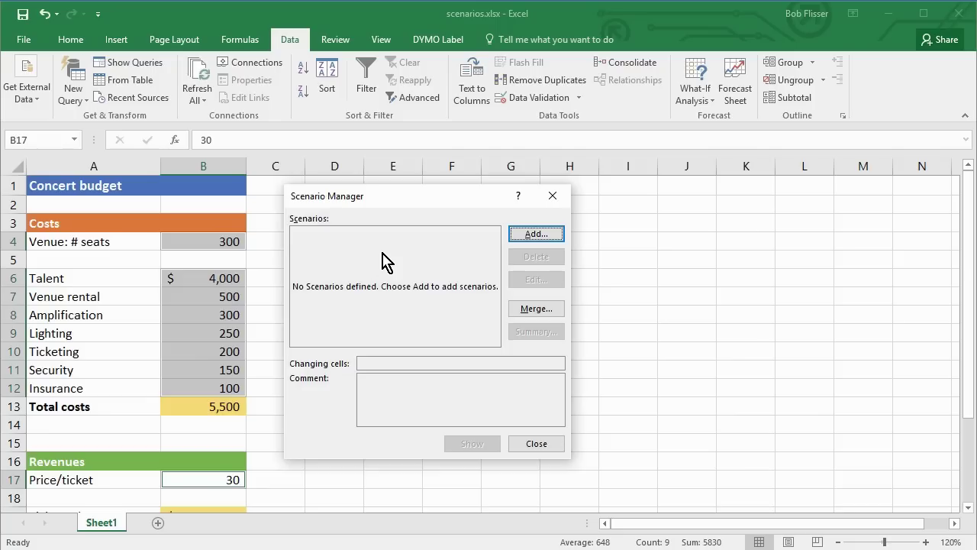
left_click(546, 235)
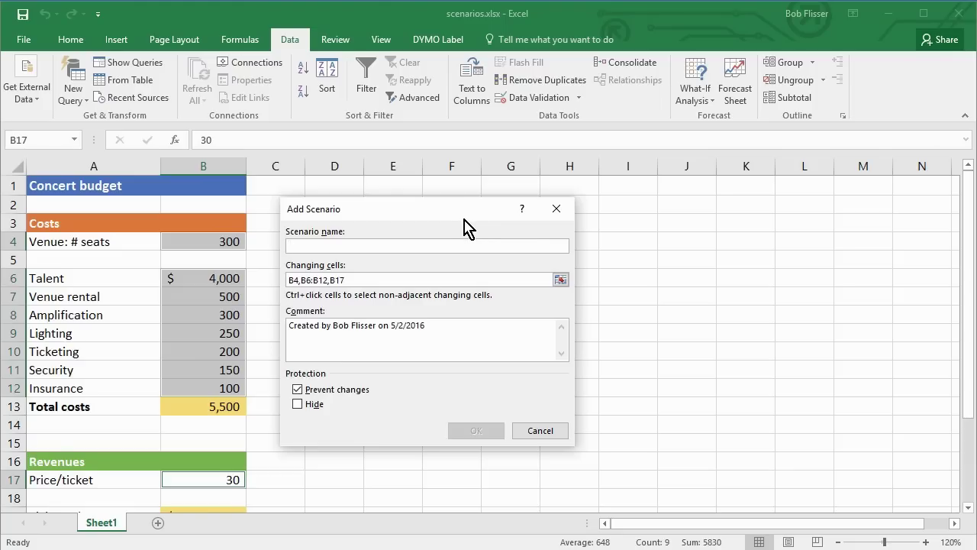
type("Original Values")
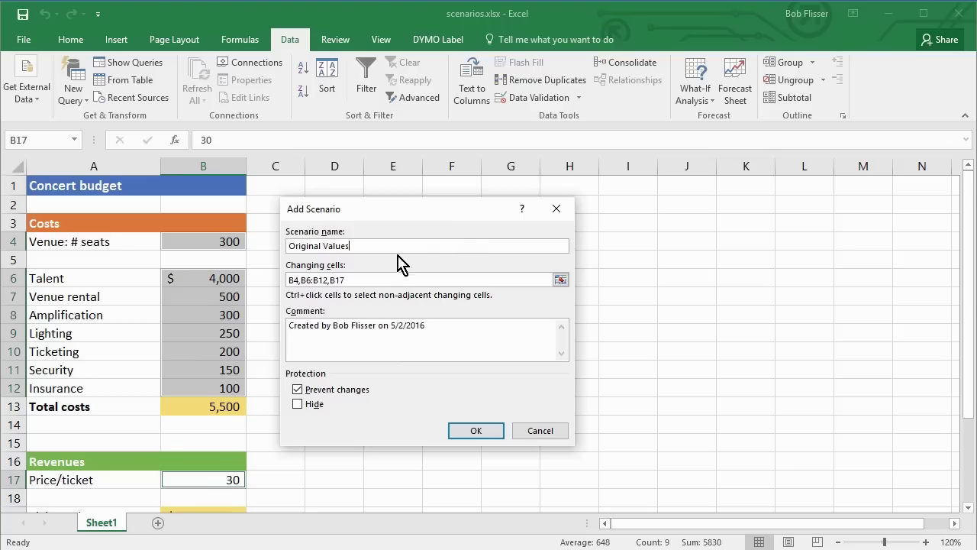
Replace the scenario's default comment with "Values when we started" and continue to the scenario values.
left_click(358, 278)
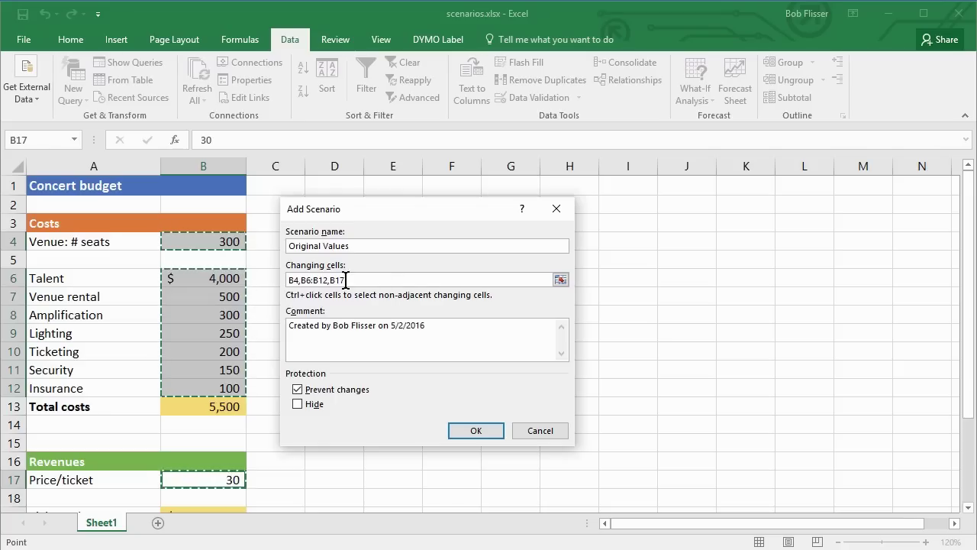
left_click_drag(436, 324, 290, 326)
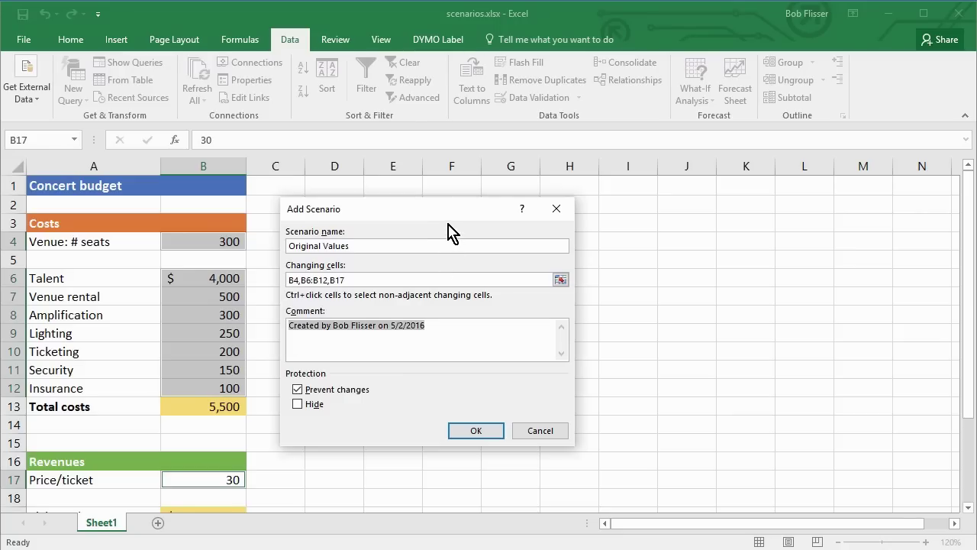
type("Val")
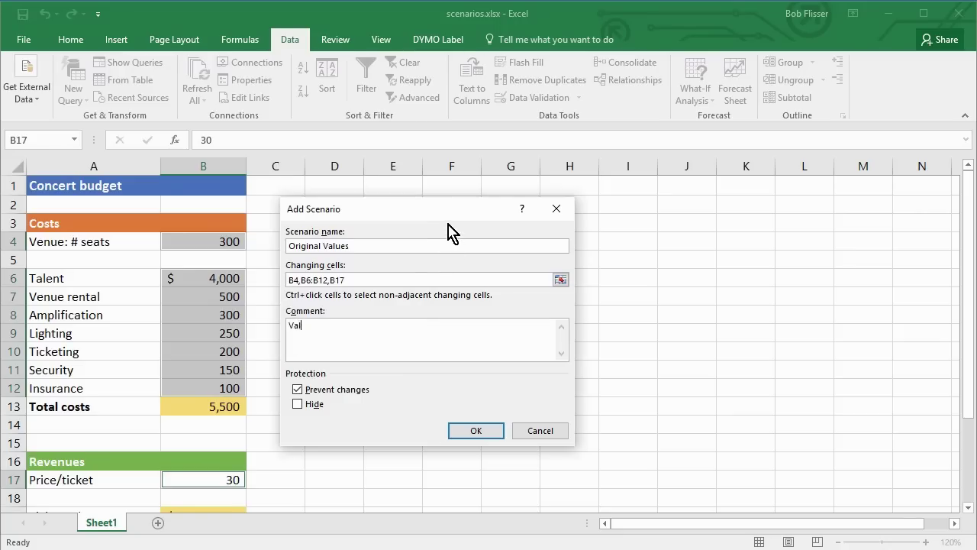
type("ues when we st")
type("art")
key("BackSpace")
key("BackSpace")
type("tarted")
left_click(467, 431)
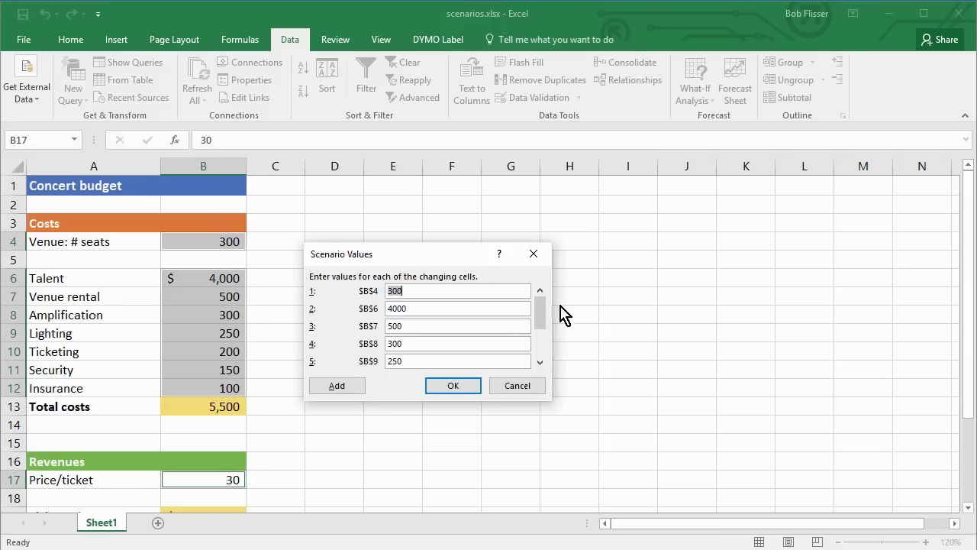
Review the values of the changing cells and accept them as they are to save the Original Values scenario.
left_click(541, 365)
left_click(541, 365)
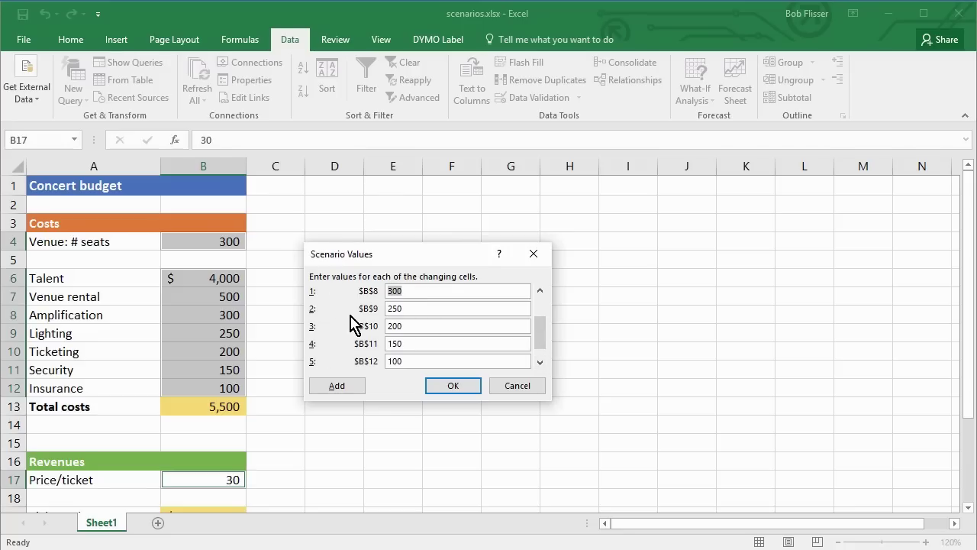
left_click(541, 353)
left_click_drag(541, 353, 541, 312)
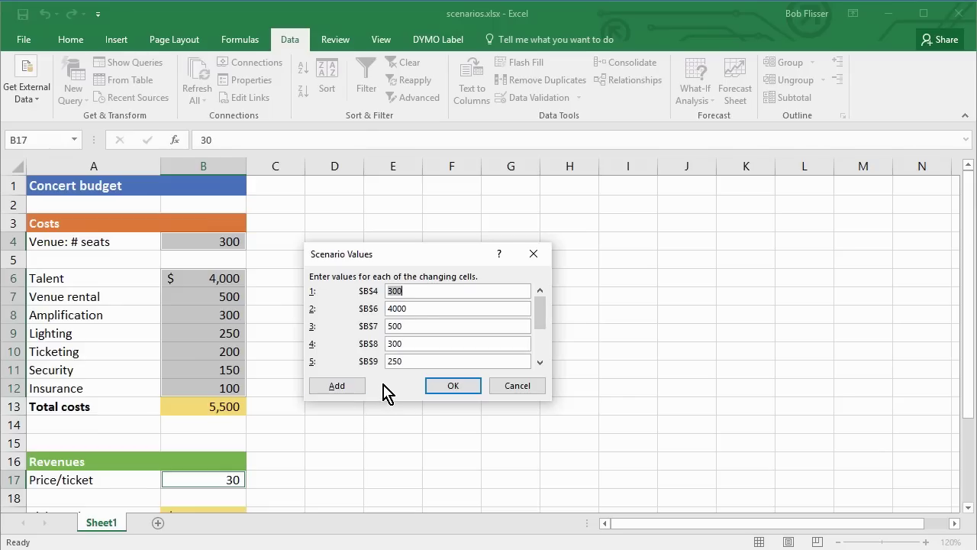
left_click(466, 388)
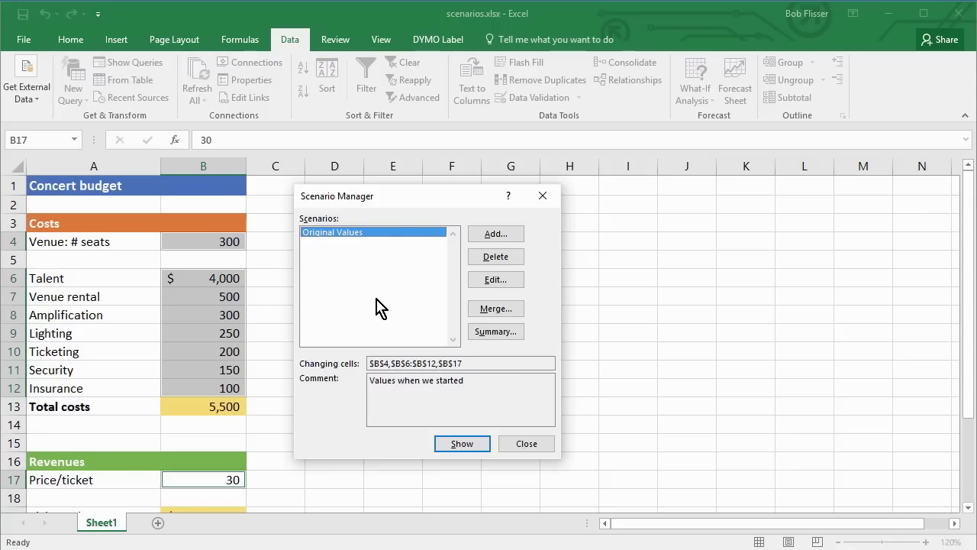
Add a scenario named Medium venue for the same changing cells, clear its default comment and continue to its values.
left_click(491, 235)
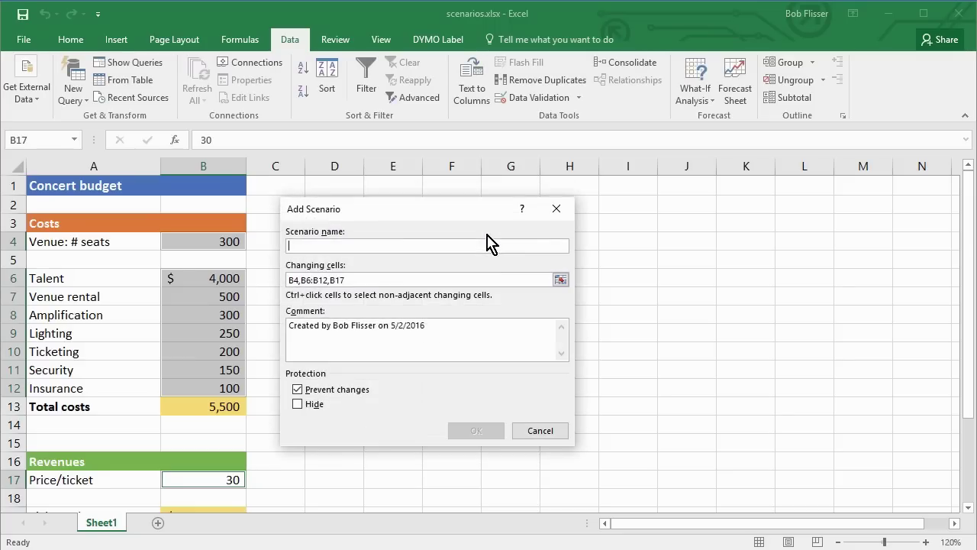
type("Medium venue")
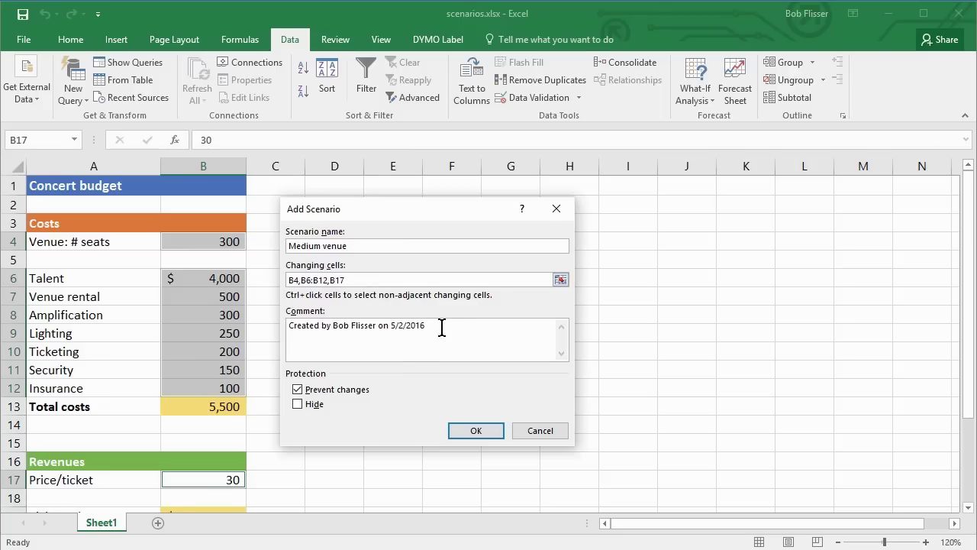
left_click_drag(442, 327, 266, 327)
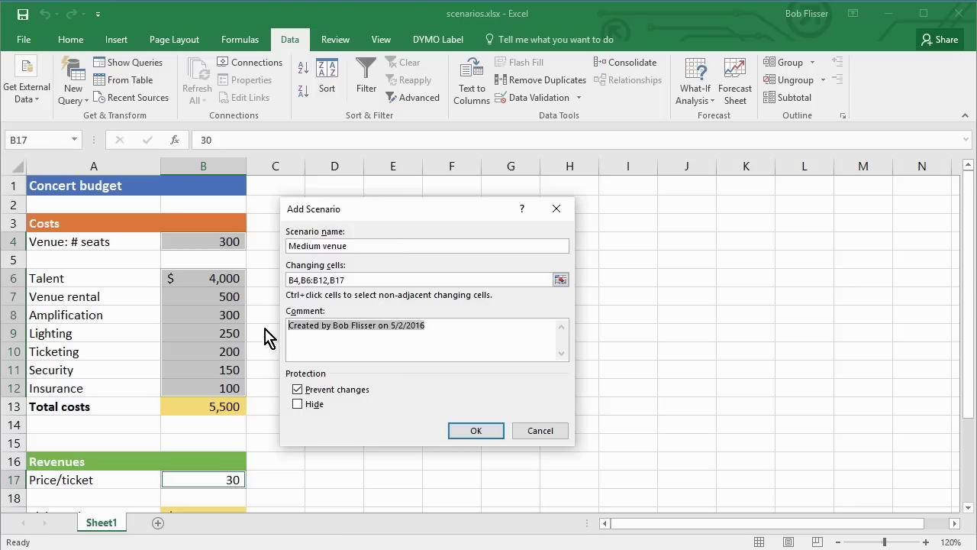
key("Delete")
left_click(476, 432)
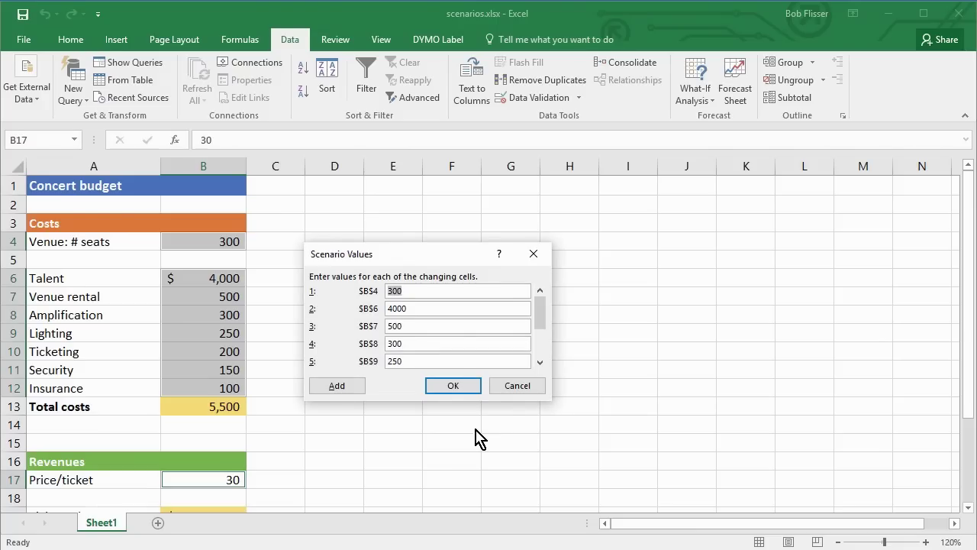
Set the Medium venue scenario's B4 to 800, B6 to 7500, B7 to 1000 and B8 to 600.
type("800")
key("Tab")
type("7500")
key("Tab")
type("500")
type("1000")
key("Tab")
type("600")
key("Tab")
Set Medium venue's B9 to 350, B10 to 250, B11 to 300, B12 to 250 and B17 to 35, and save it by adding another scenario.
type("350")
key("Tab")
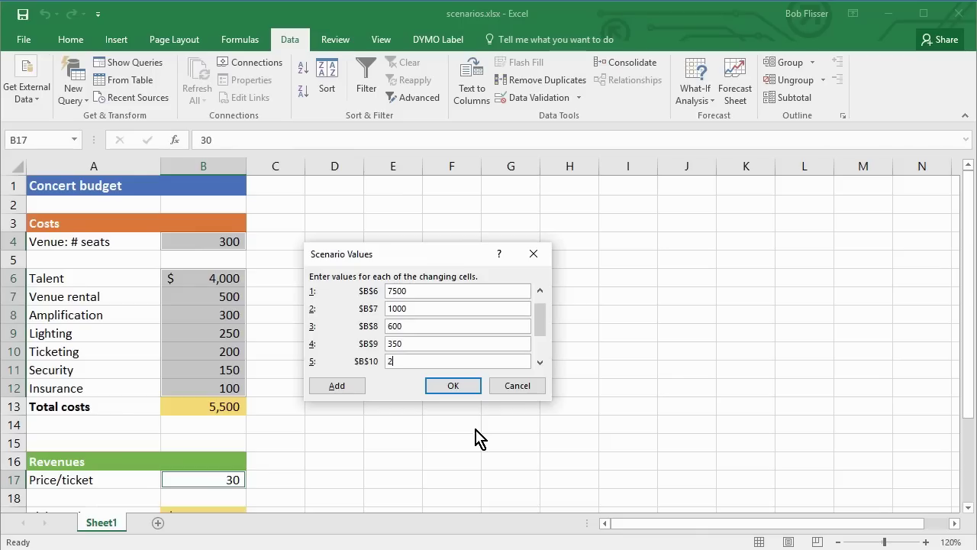
key("Tab")
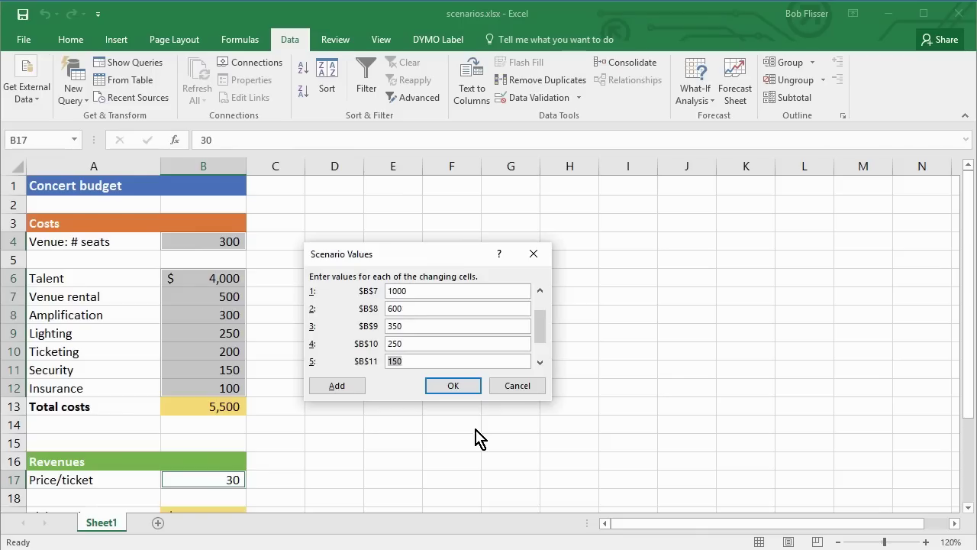
type("300")
key("Tab")
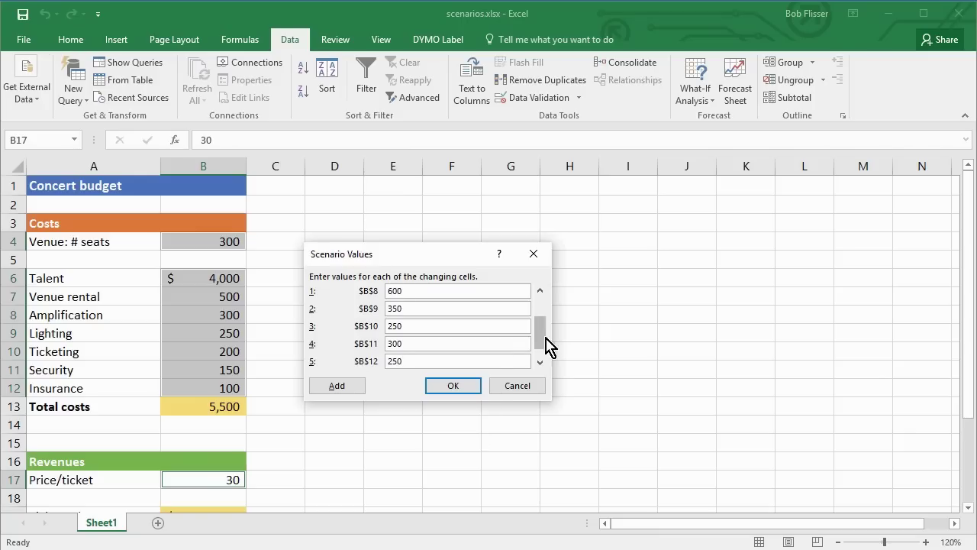
left_click(541, 363)
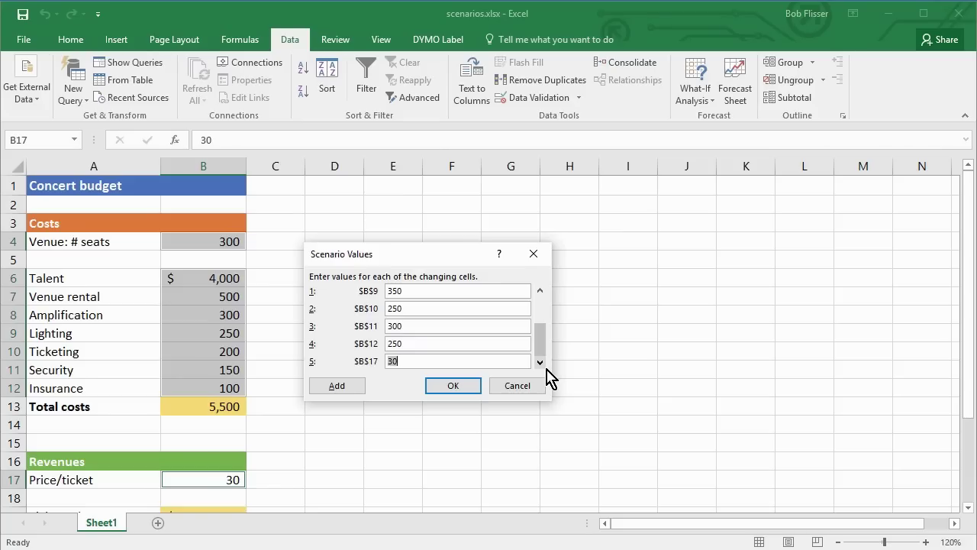
type("35")
left_click(351, 386)
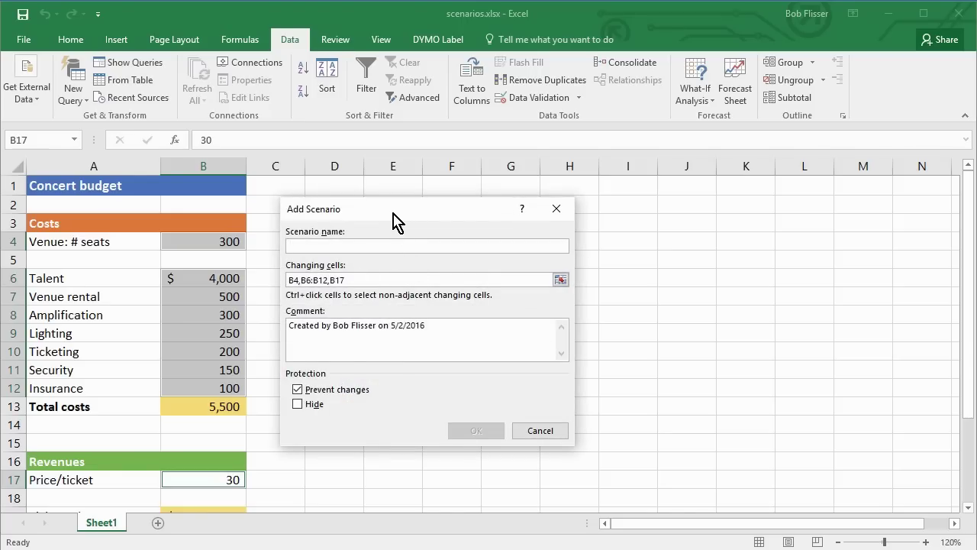
Name the new scenario Large venue, clear its default comment and continue to its values.
type("Large venue")
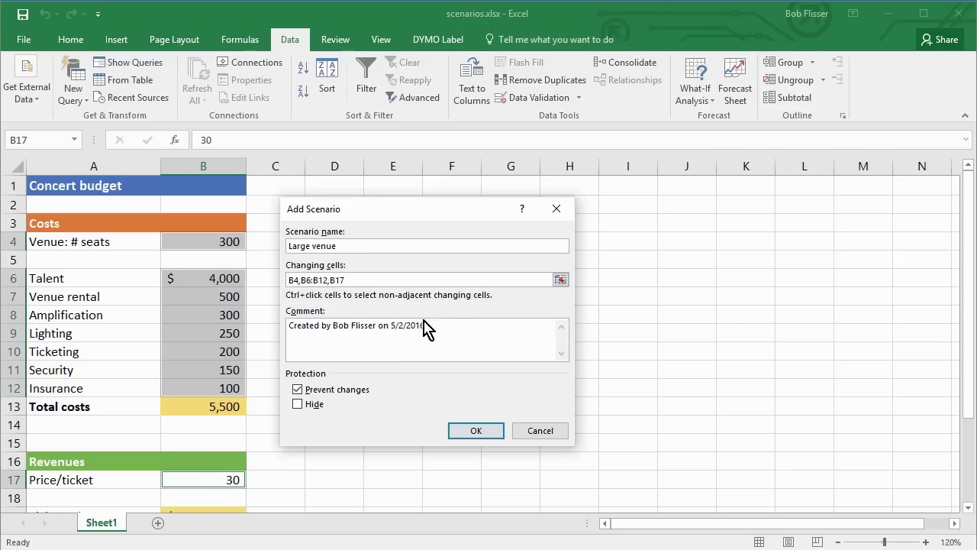
left_click_drag(447, 329, 292, 330)
key("Delete")
left_click(476, 432)
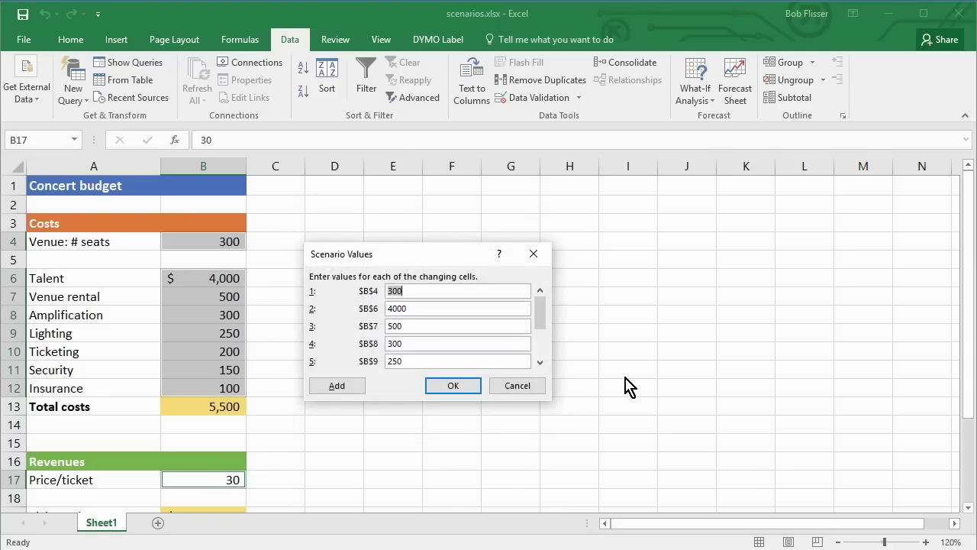
Set the Large venue scenario's B4 to 1500, B6 to 12000, B7 to 3500 and B8 to 1000.
type("1500")
key("Tab")
type("12000")
key("Tab")
type("3500")
key("Tab")
type("1000")
key("Tab")
Set Large venue's B9 to 700, B10 to 350, B11 to 1000, B12 to 500 and B17 to 50, and save it by adding another scenario.
type("700")
key("Tab")
type("350")
key("Tab")
type("1000")
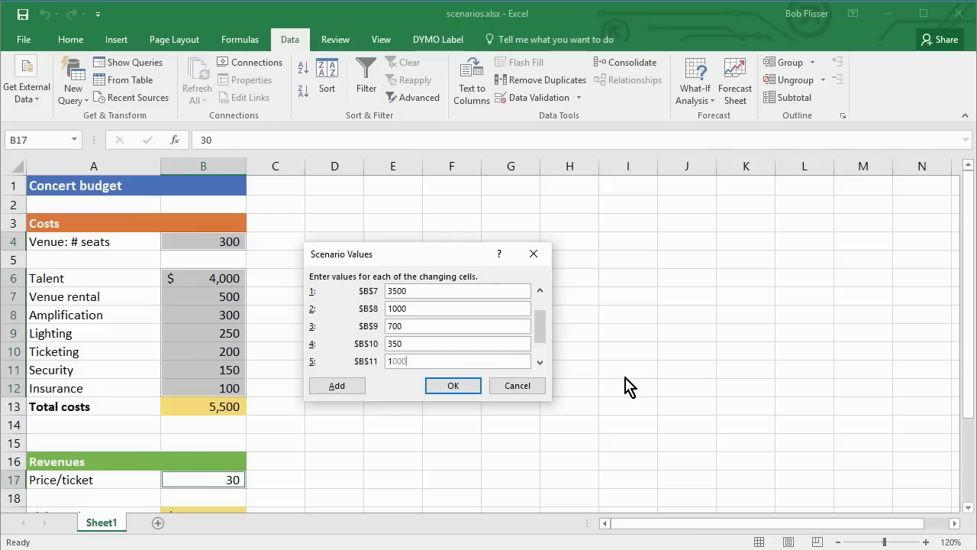
key("Tab")
type("500")
key("Tab")
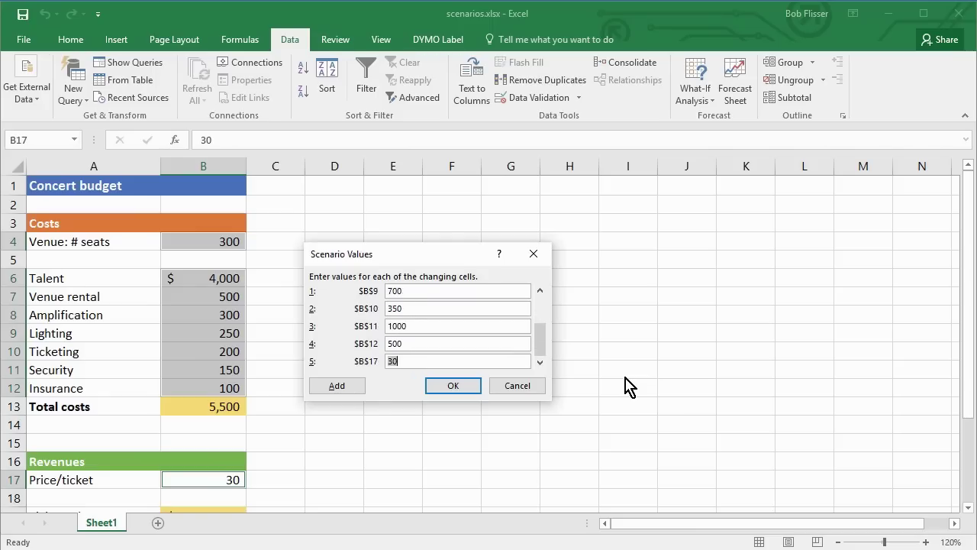
type("50")
left_click(352, 388)
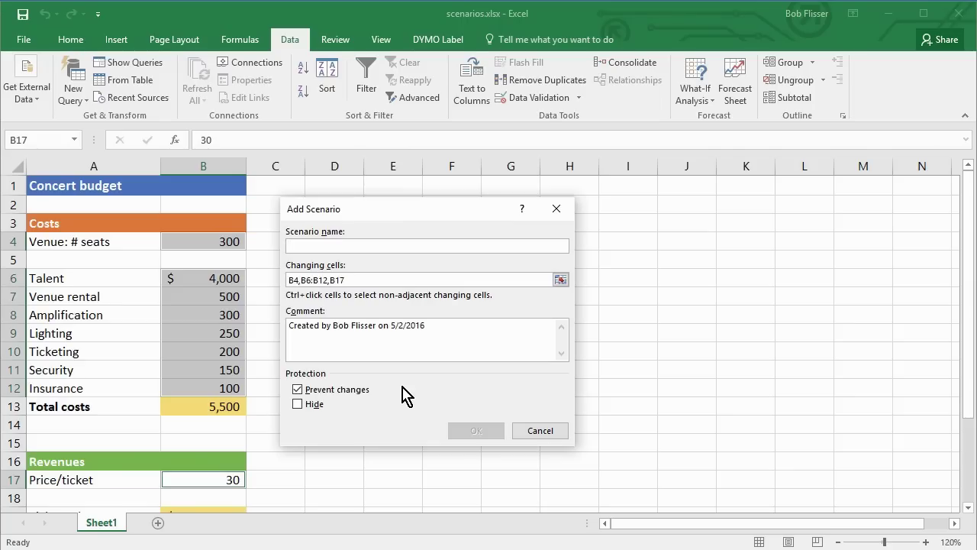
Name the new scenario Very Large venue, clear its default comment and continue to its values.
type("Very Large venue")
left_click(457, 323)
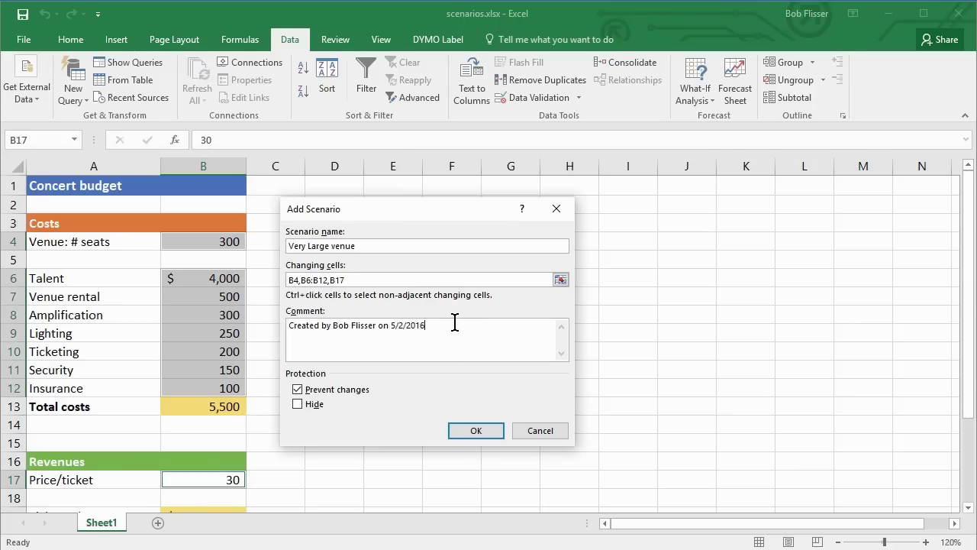
left_click_drag(425, 326, 266, 327)
key("Delete")
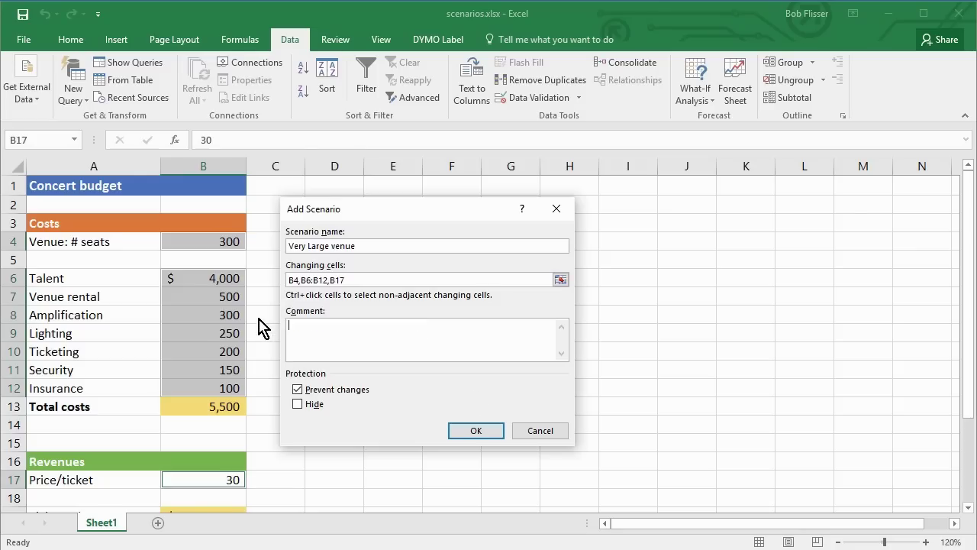
left_click(500, 436)
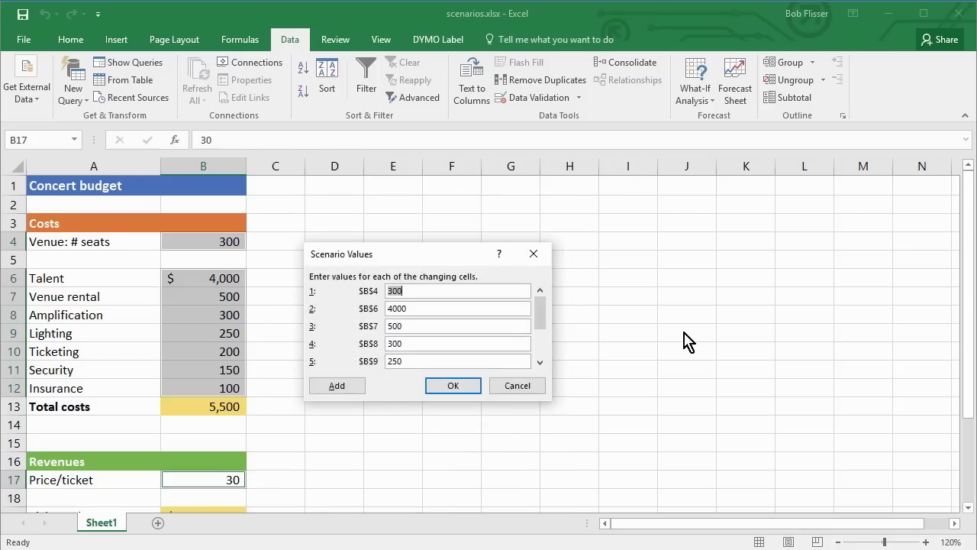
Set the Very Large venue scenario's B4 to 5000, B6 to 25000, B7 to 10000 and B8 to 2500.
type("5000")
key("Tab")
type("25000")
key("Tab")
type("10000")
key("Tab")
type("2500")
key("Tab")
Set Very Large venue's B9 to 2000, B10 to 500, B11 and B12 to 2500 and B17 to 50, and save the scenario.
type("2000")
key("Tab")
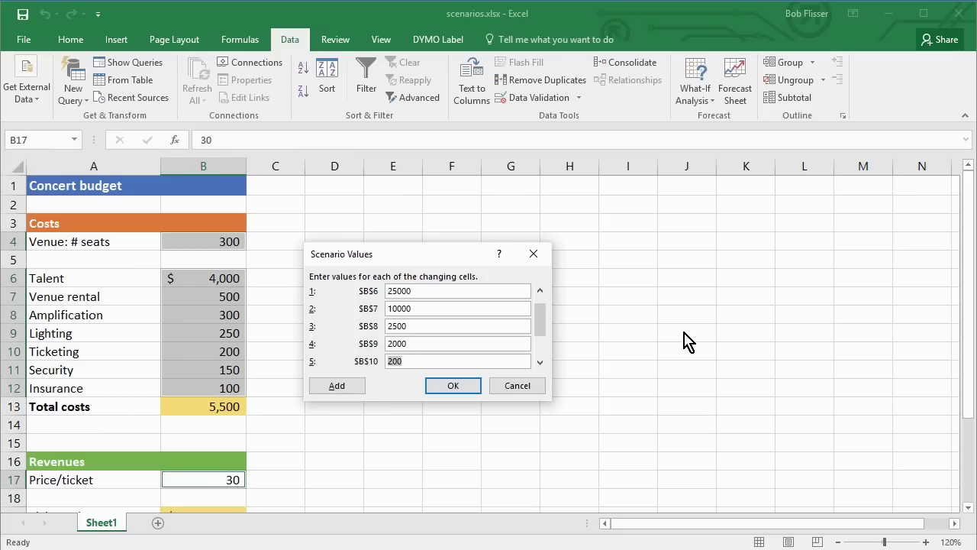
type("500")
key("Tab")
type("2500")
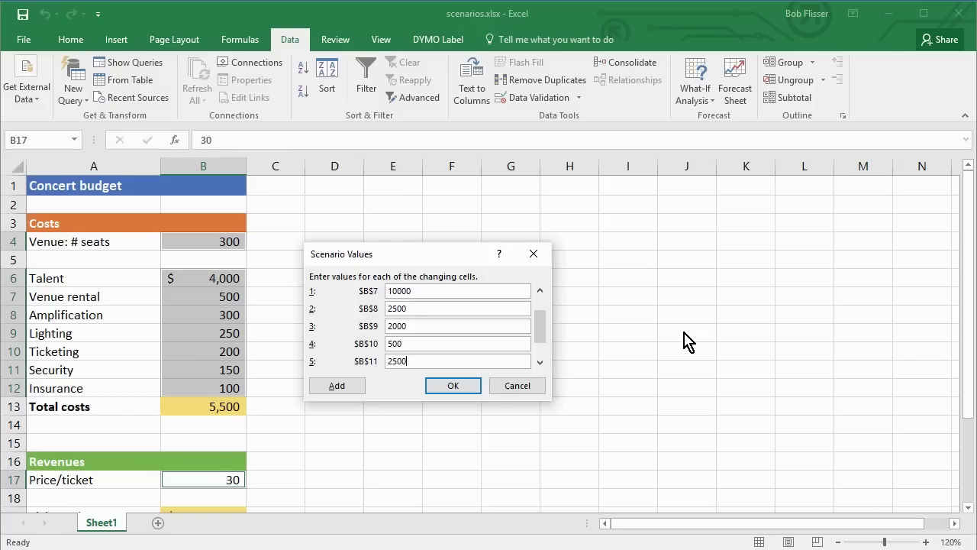
key("Tab")
type("2500")
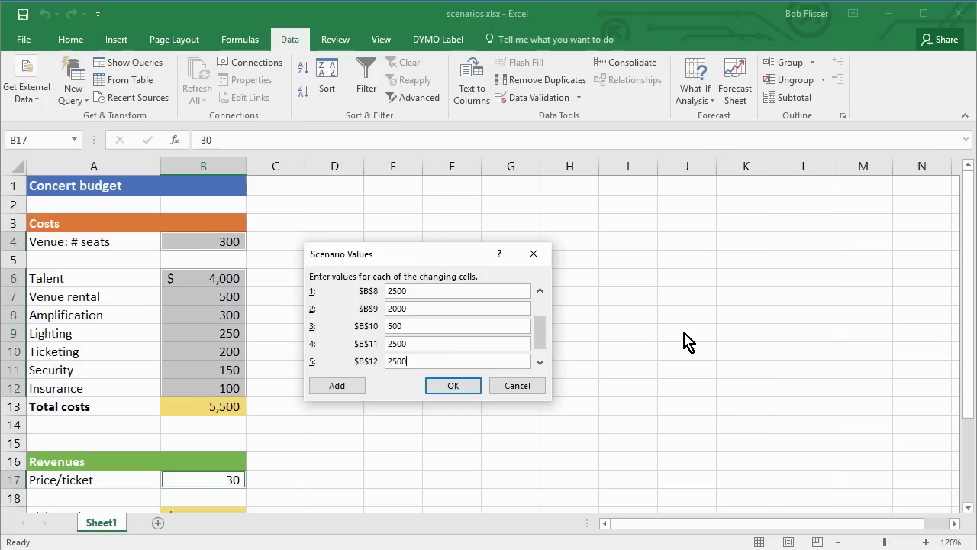
key("Tab")
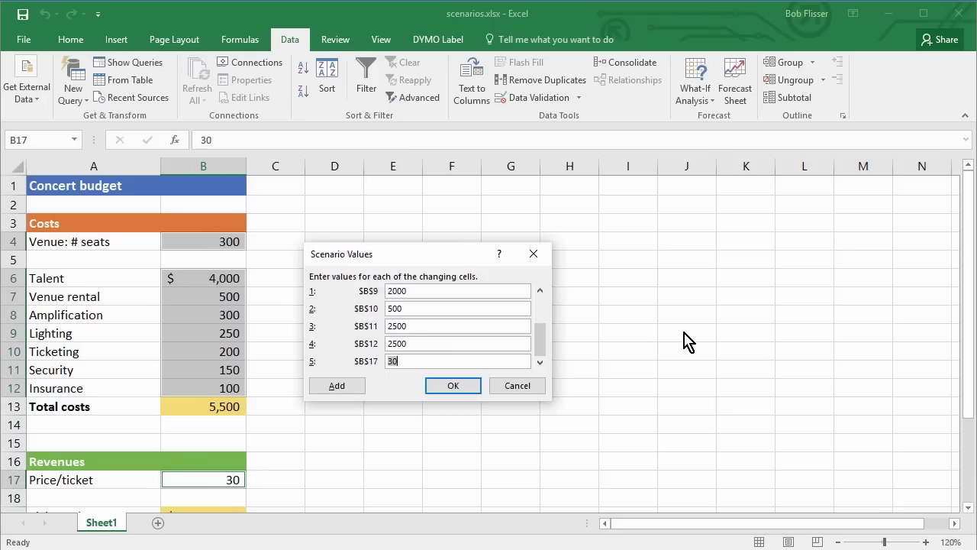
type("50")
left_click(469, 386)
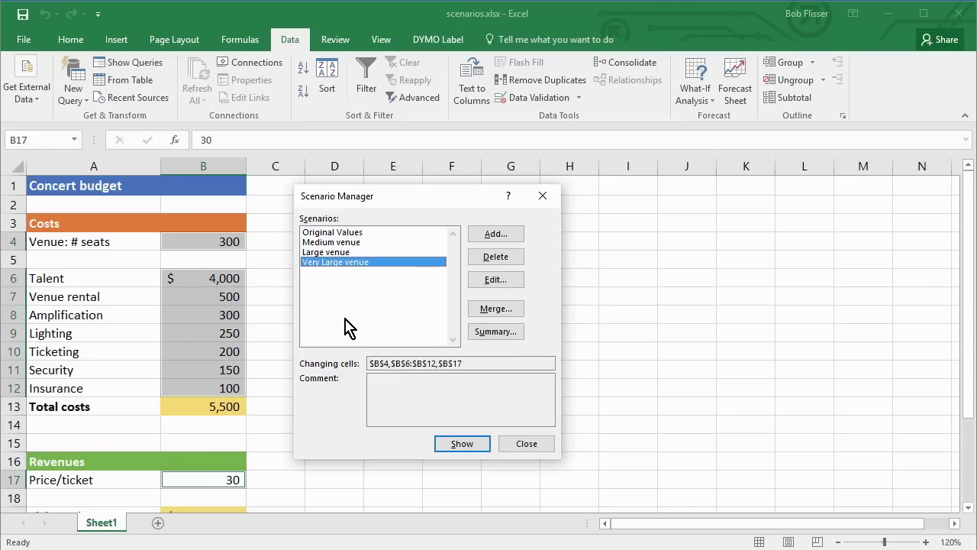
Show the Medium venue scenario in the budget and examine its costs, revenues and profit or loss.
double_click(328, 243)
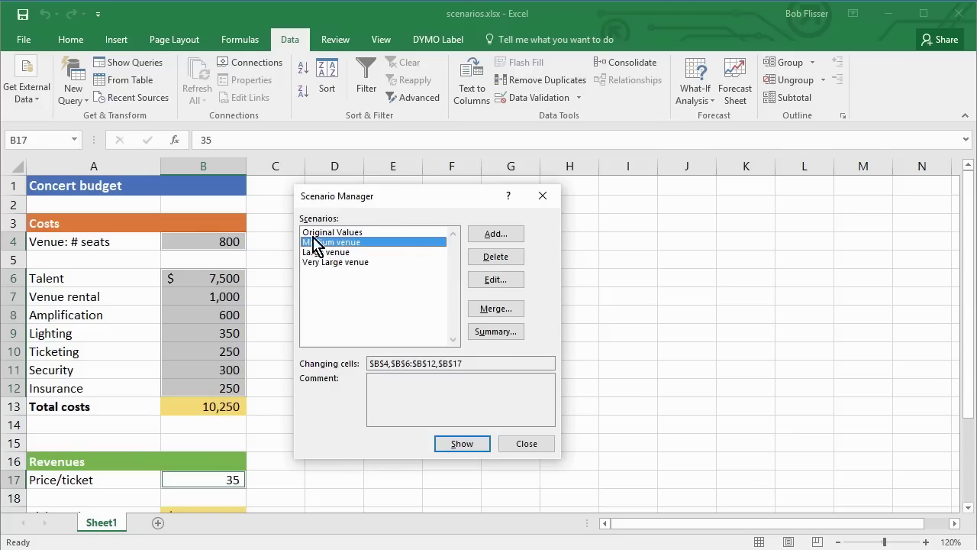
scroll(213, 352, "down", 2)
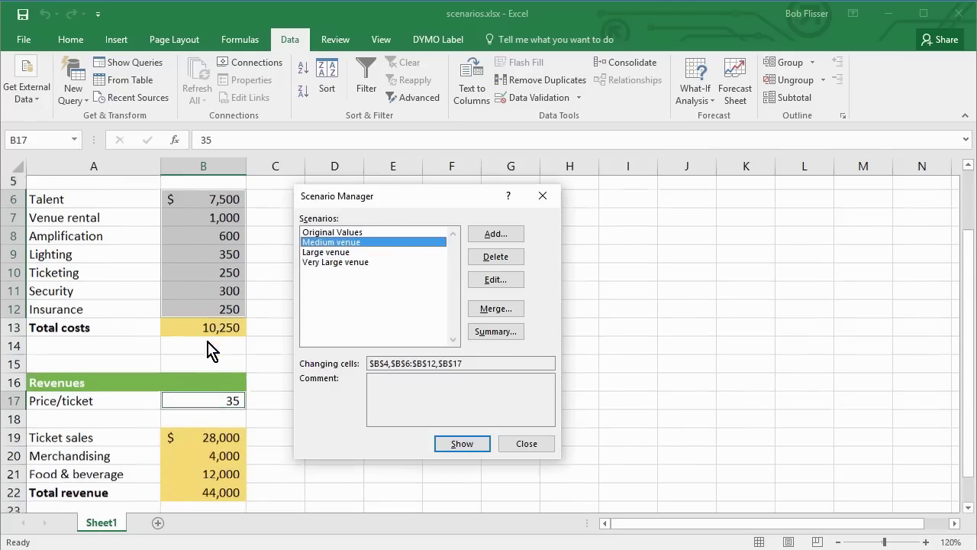
scroll(252, 329, "down", 1)
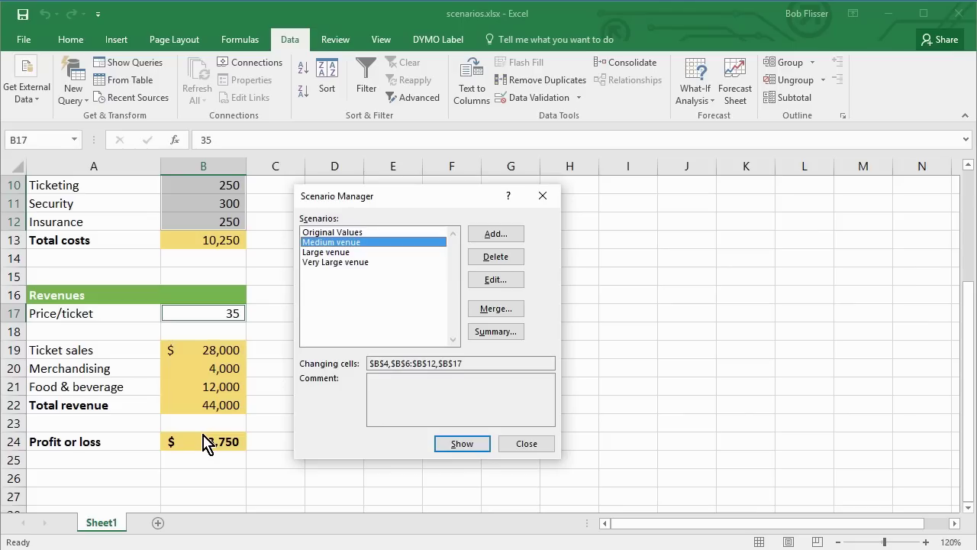
Show the Very Large venue and Large venue scenarios in turn, and finish by showing the Original Values scenario.
double_click(332, 263)
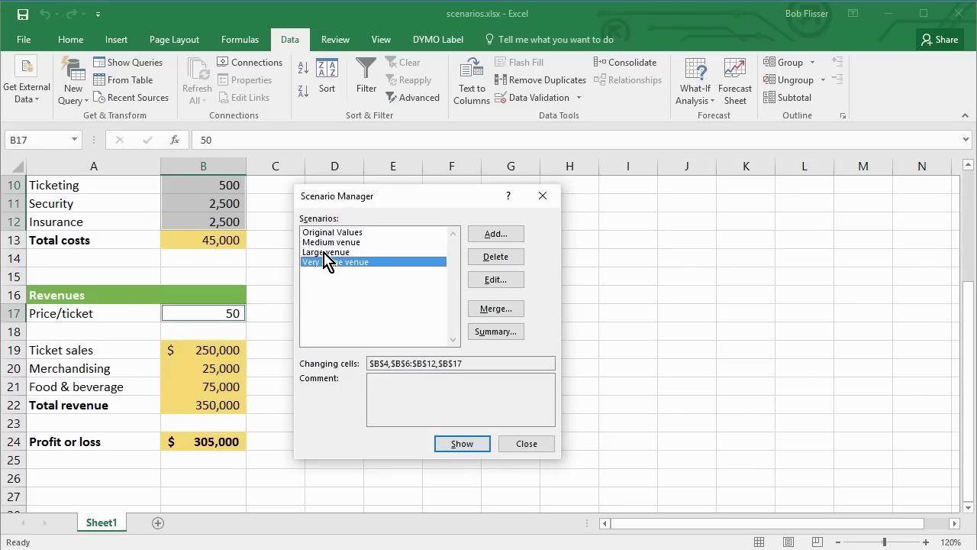
double_click(329, 252)
double_click(330, 233)
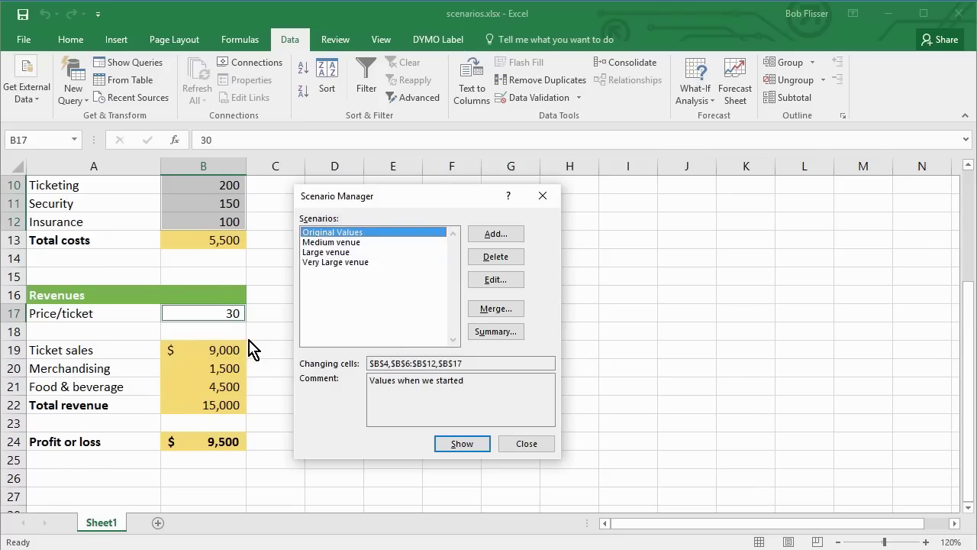
scroll(252, 348, "up", 3)
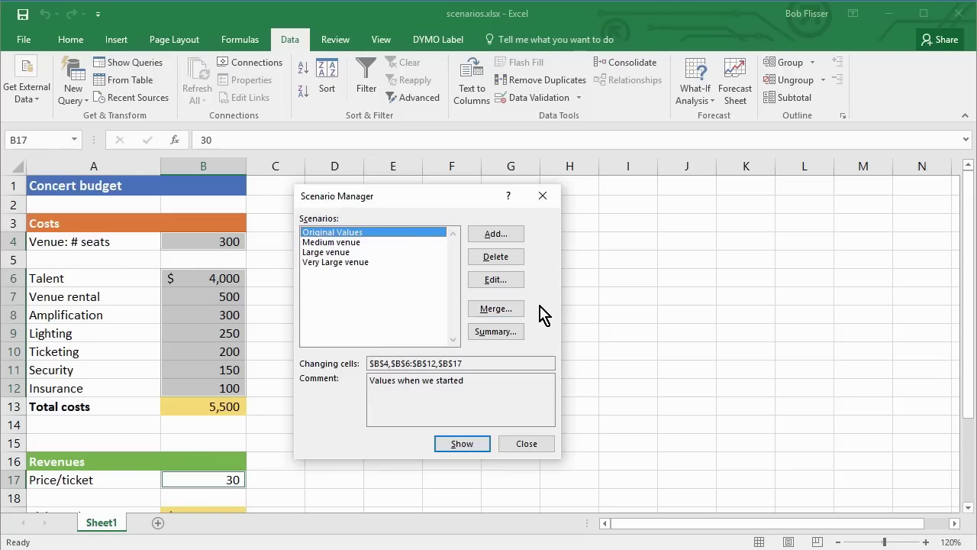
Create a Scenario summary report with the profit or loss cell B24 as the result cell.
left_click(496, 332)
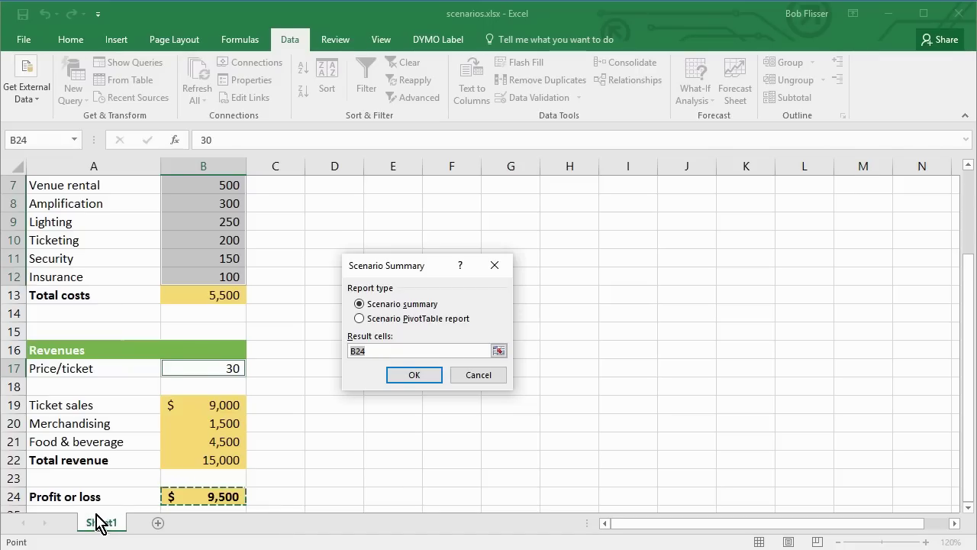
left_click(420, 382)
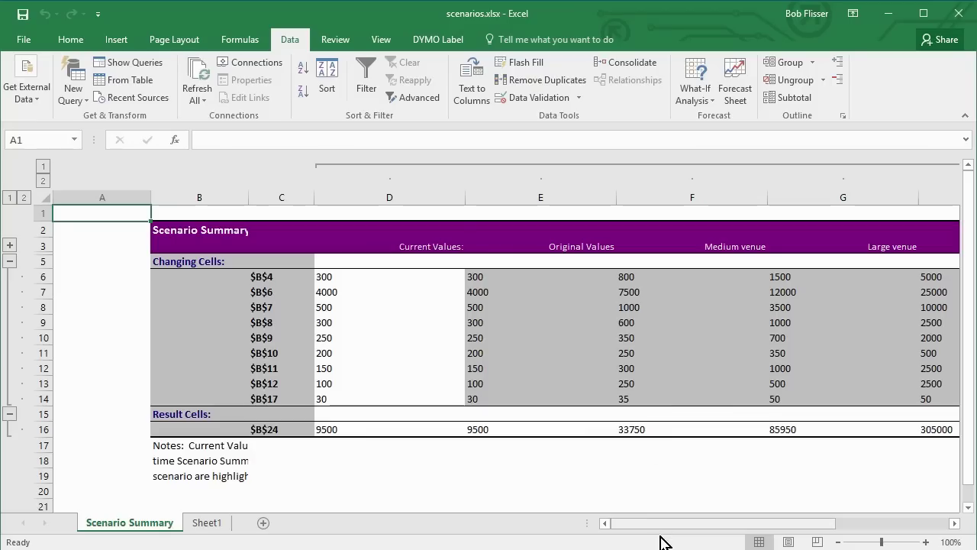
left_click_drag(666, 527, 633, 527)
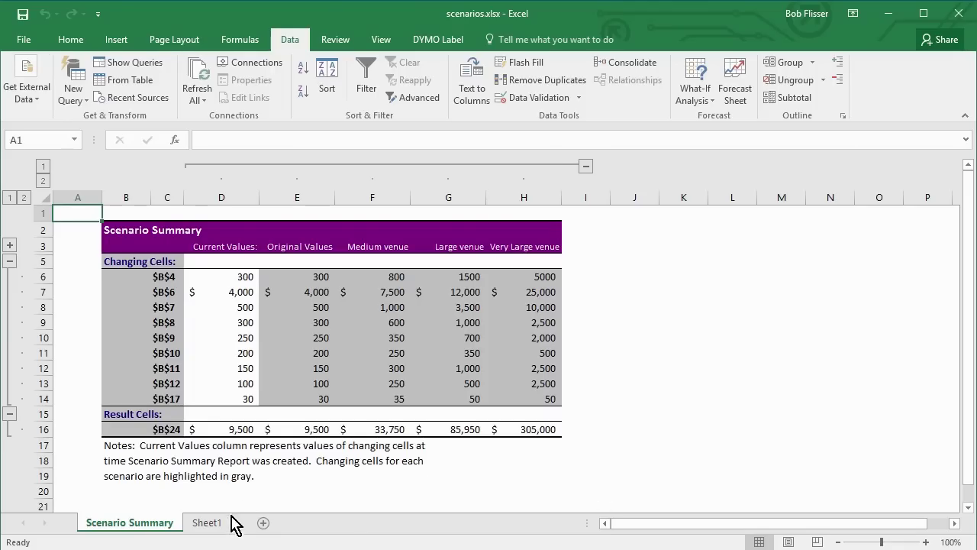
Compare the scenario report with the budget on Sheet1 and widen the report's column C, which holds the cell references.
left_click(218, 523)
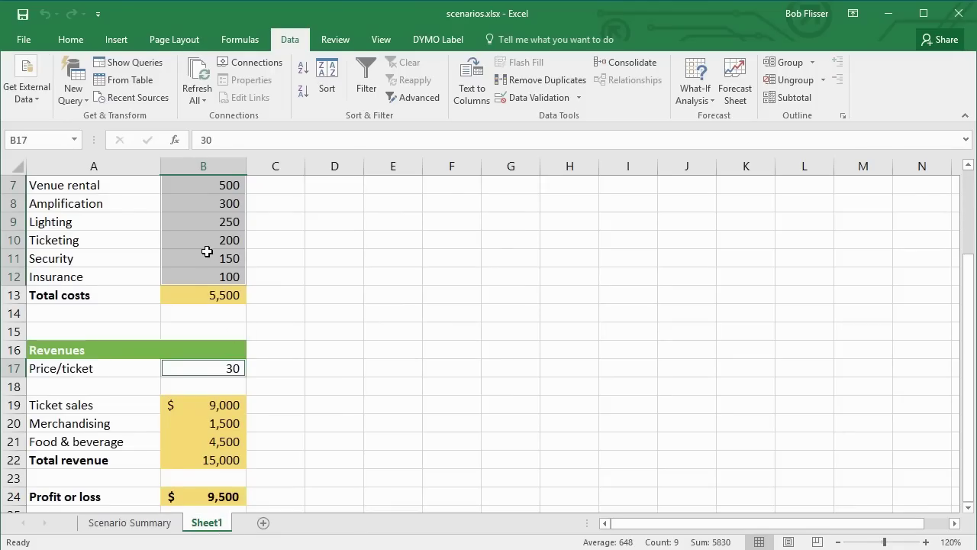
left_click(133, 524)
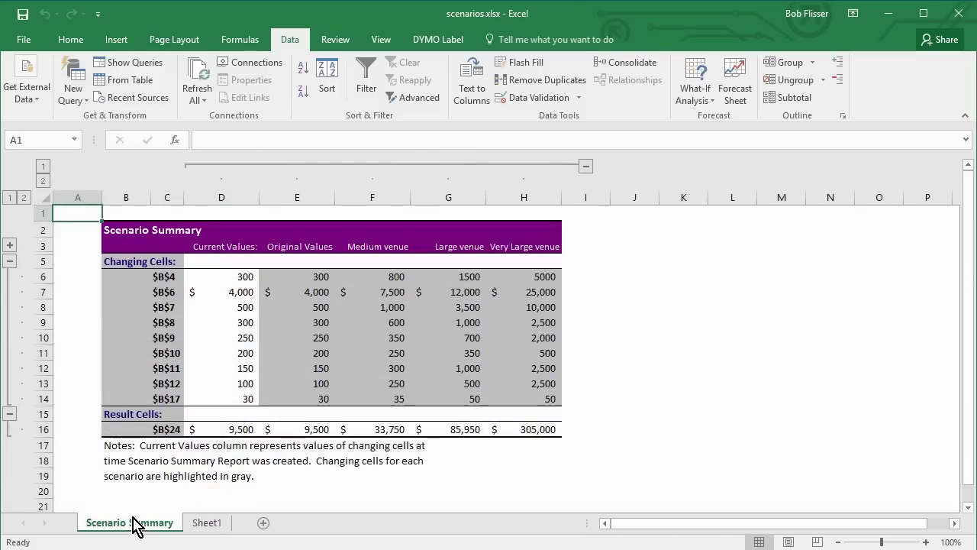
left_click(165, 279)
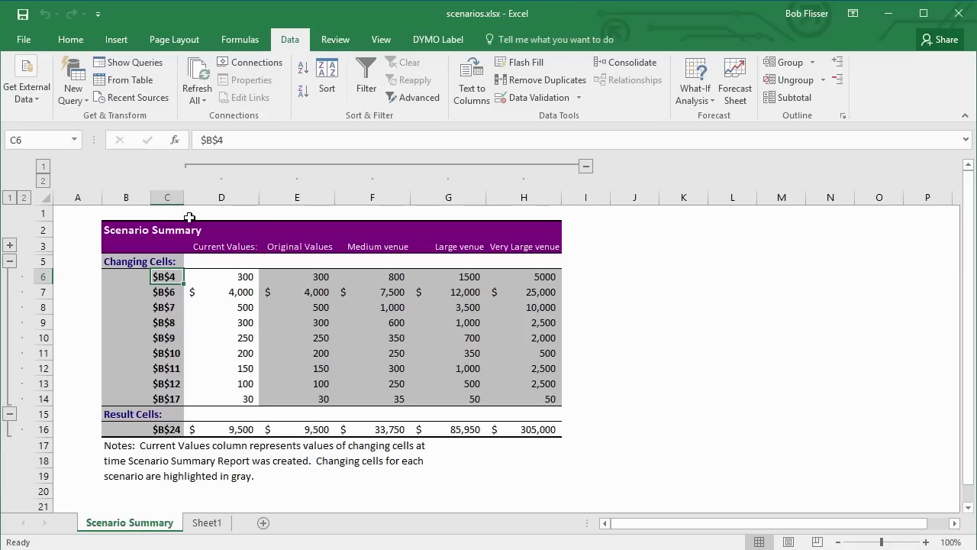
left_click_drag(184, 197, 228, 197)
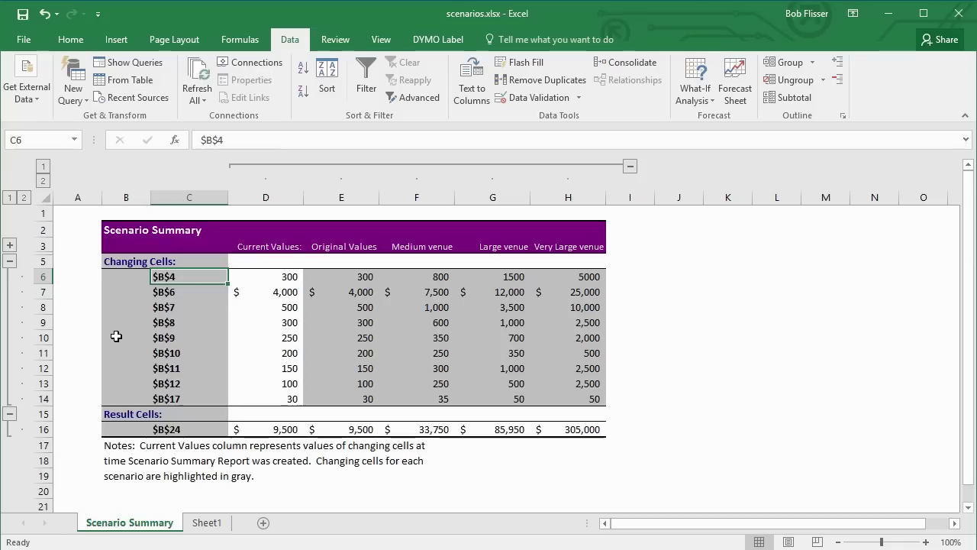
Label C6:C14 and C16 as Number of seats, Artist, Venue rental, Amplification, Lighting, Ticketing, Security, Insurance, Ticket price and Profit or loss, widening column C.
type("Num")
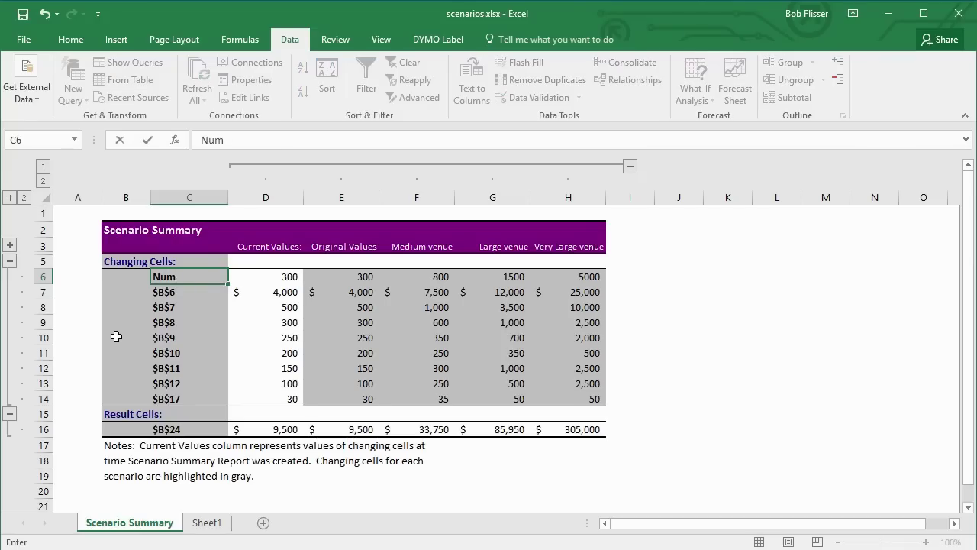
type("ber of seats")
key("Return")
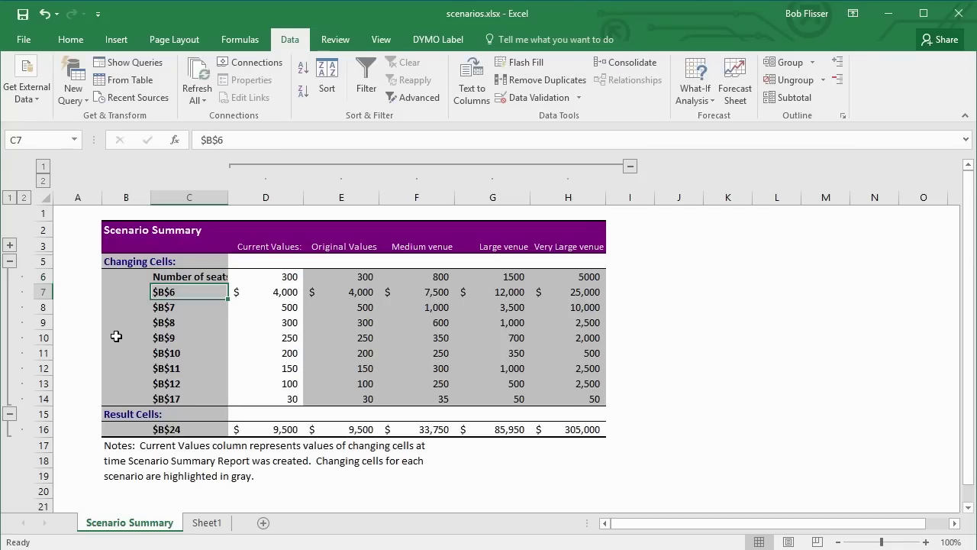
left_click_drag(229, 197, 243, 197)
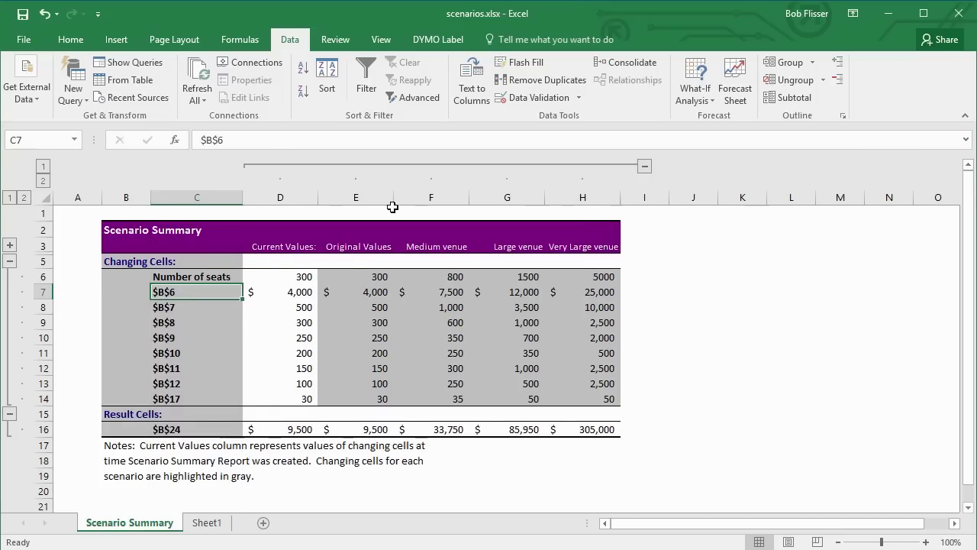
type("Artist")
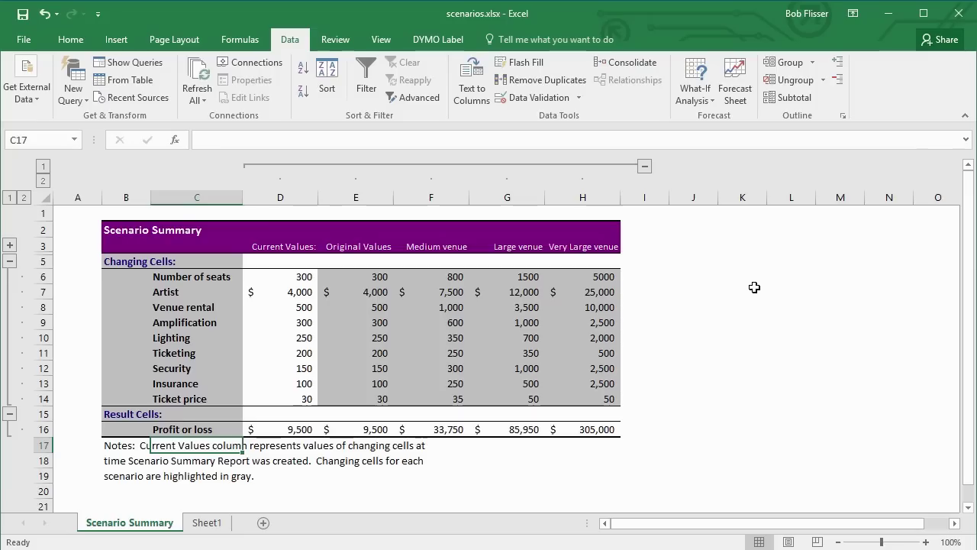
Collapse the report's Result Cells and Changing Cells row groups, and expand both groups again.
left_click(10, 415)
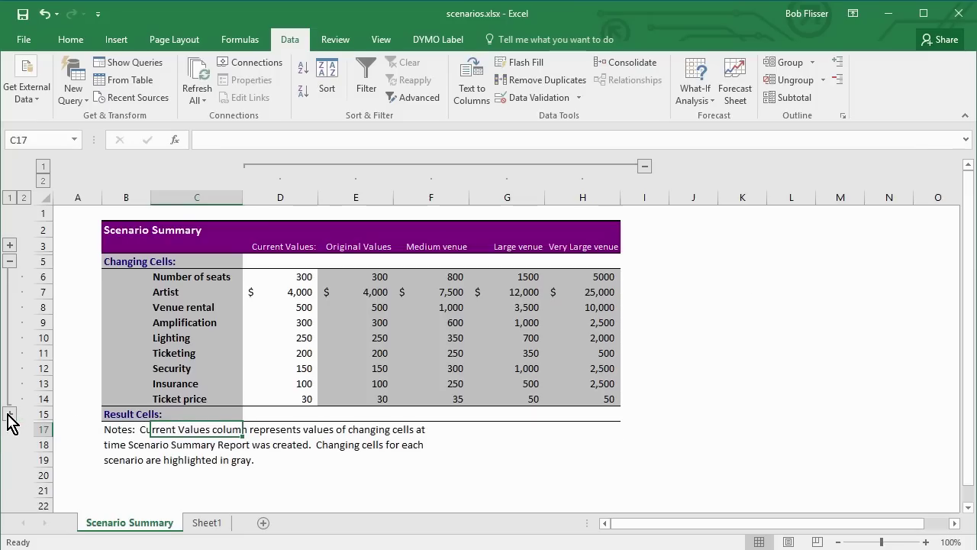
left_click(10, 262)
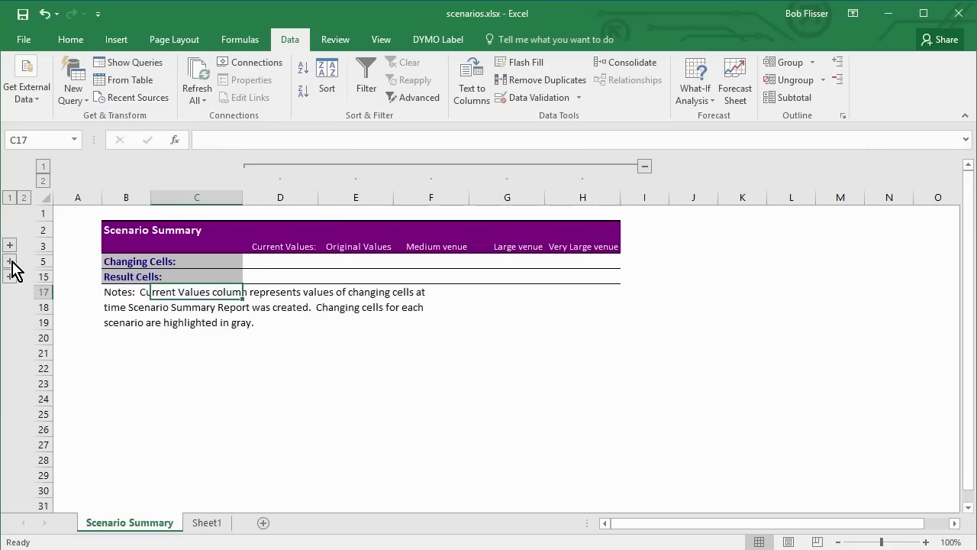
left_click(10, 278)
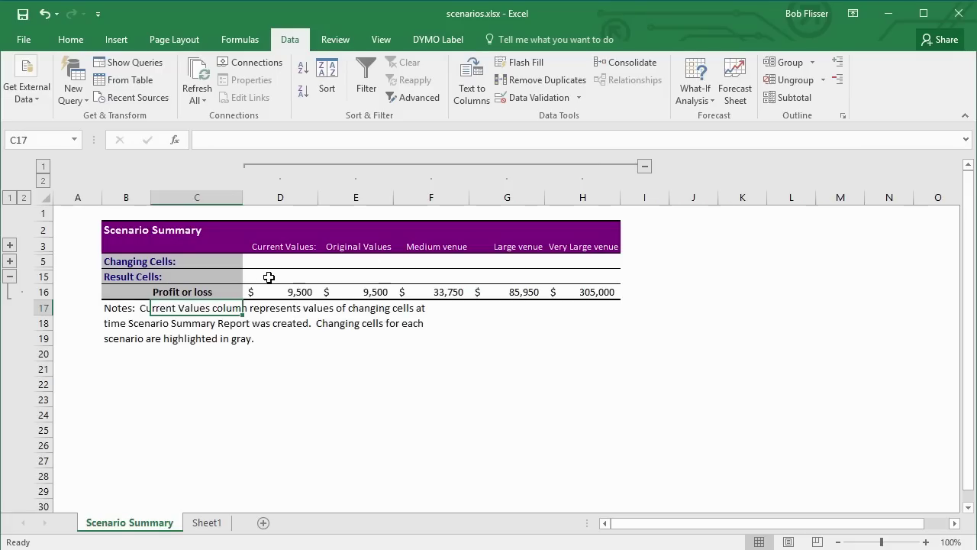
left_click(10, 261)
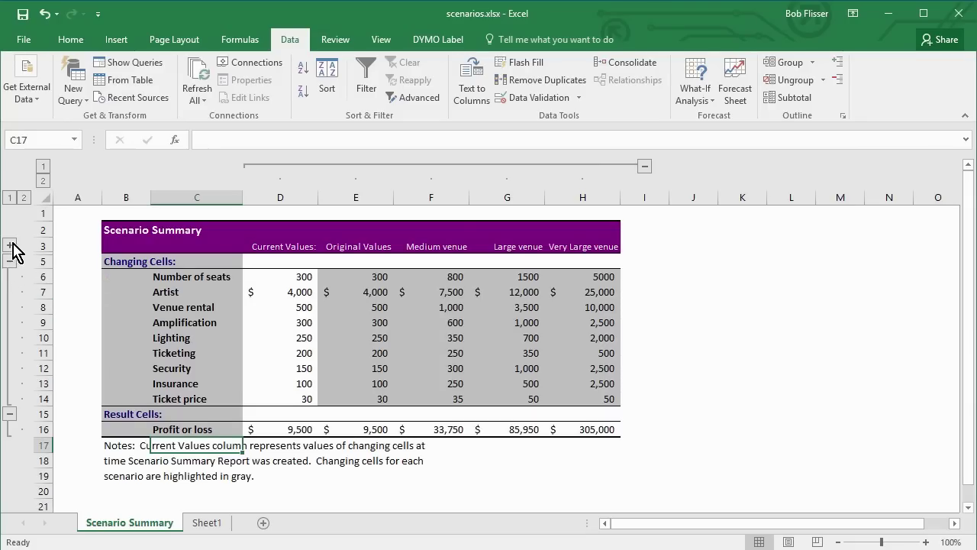
Show and hide the scenario comments in row 4, and collapse and re-expand the group of scenario value columns D to H.
left_click(10, 246)
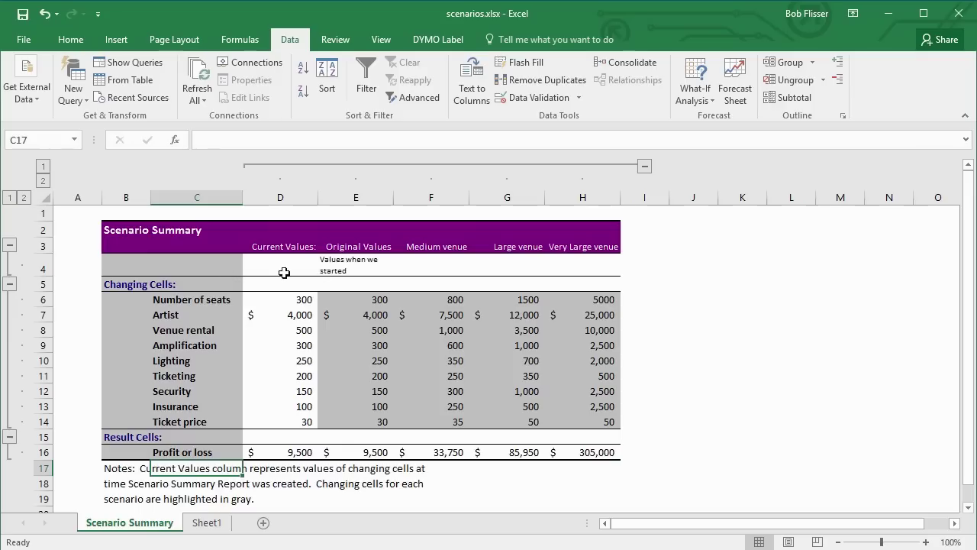
left_click(10, 246)
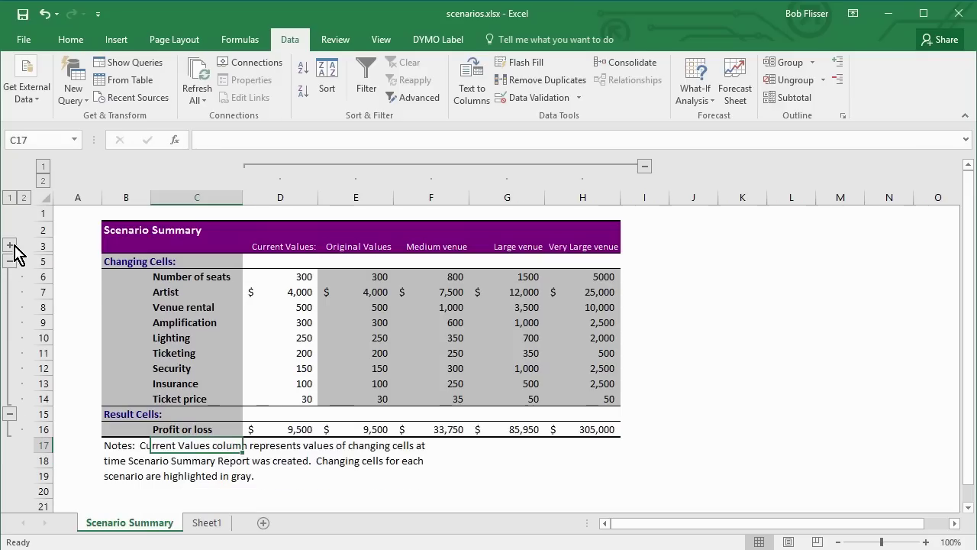
left_click(644, 165)
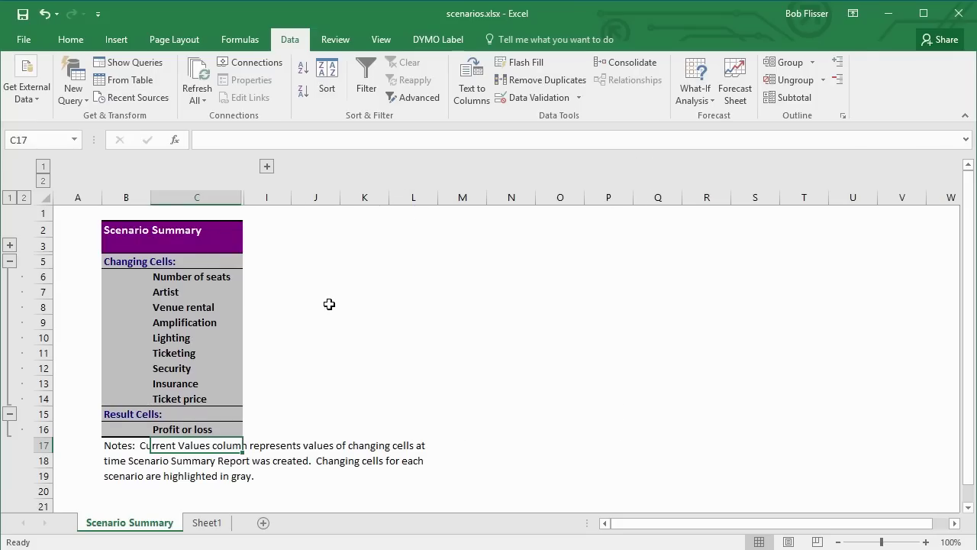
left_click(271, 169)
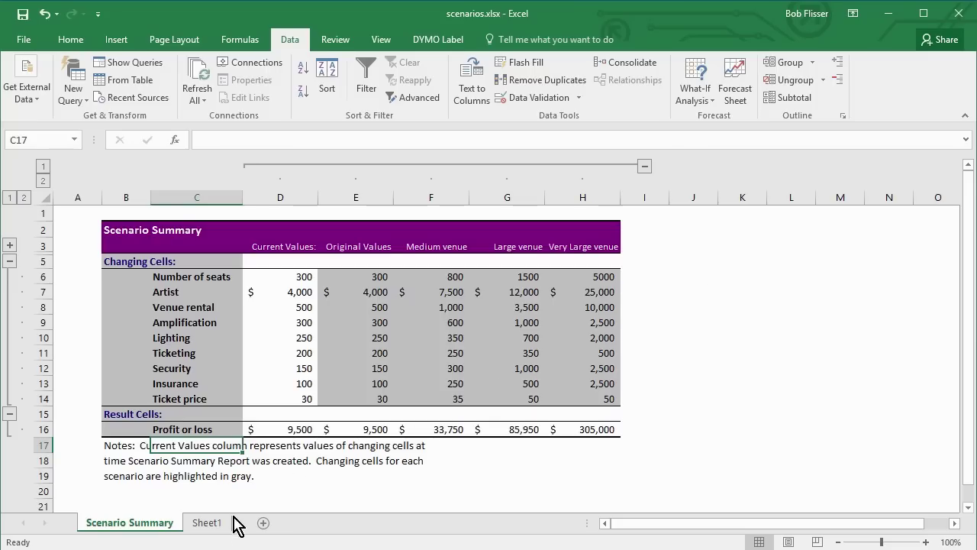
Return to the concert budget on Sheet1 and view its seat count and costs from row 1.
left_click(206, 527)
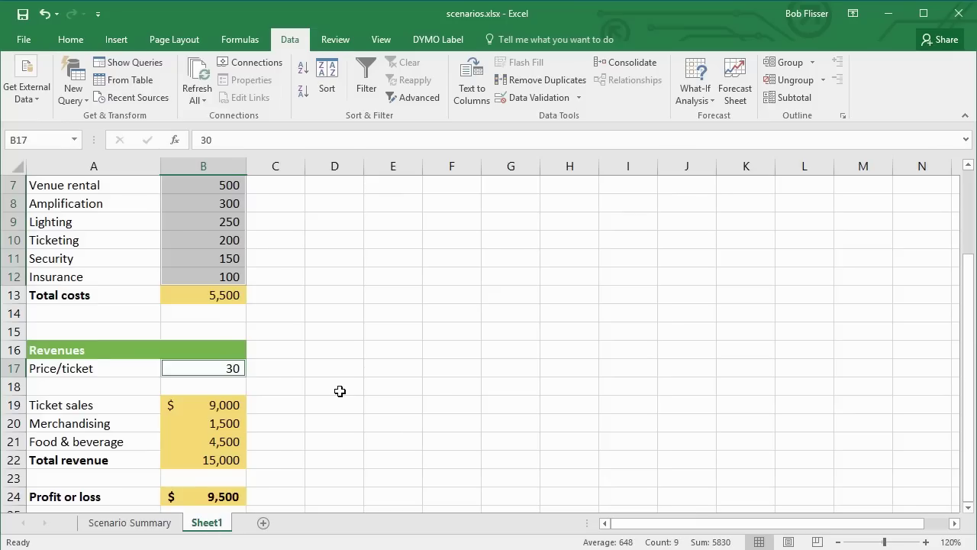
scroll(339, 390, "up", 2)
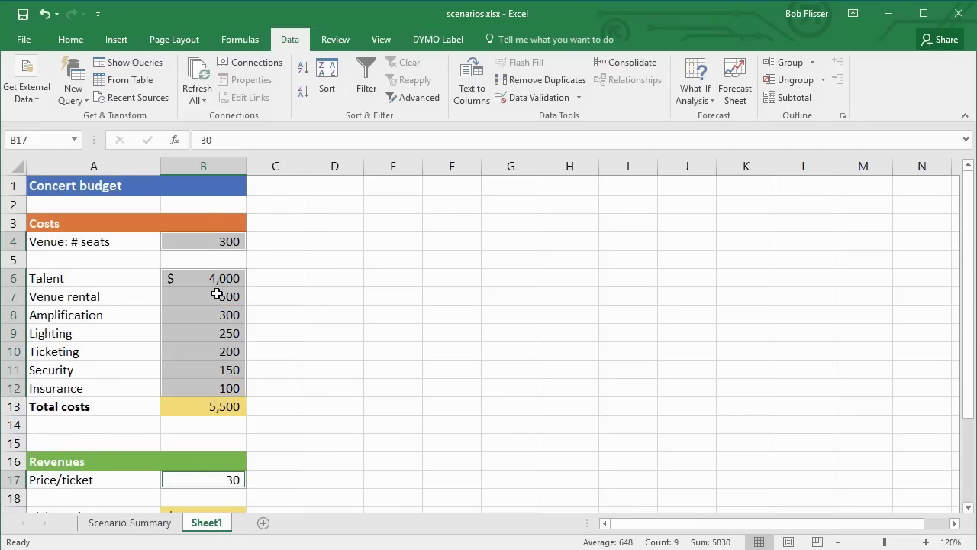